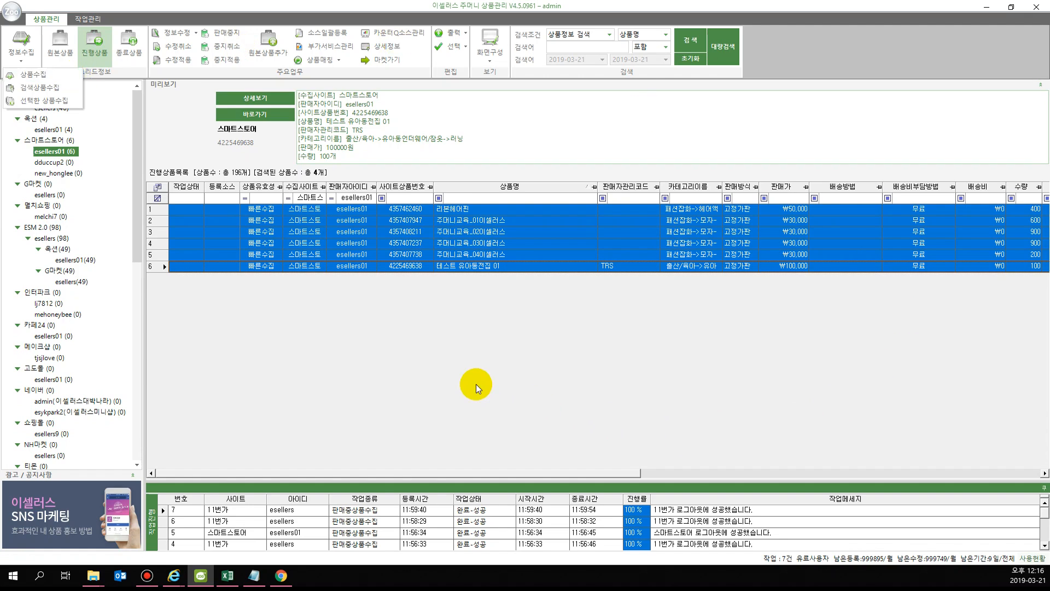
{"action": "left_click", "coordinate": [476, 383]}
{"action": "left_click", "coordinate": [434, 220]}
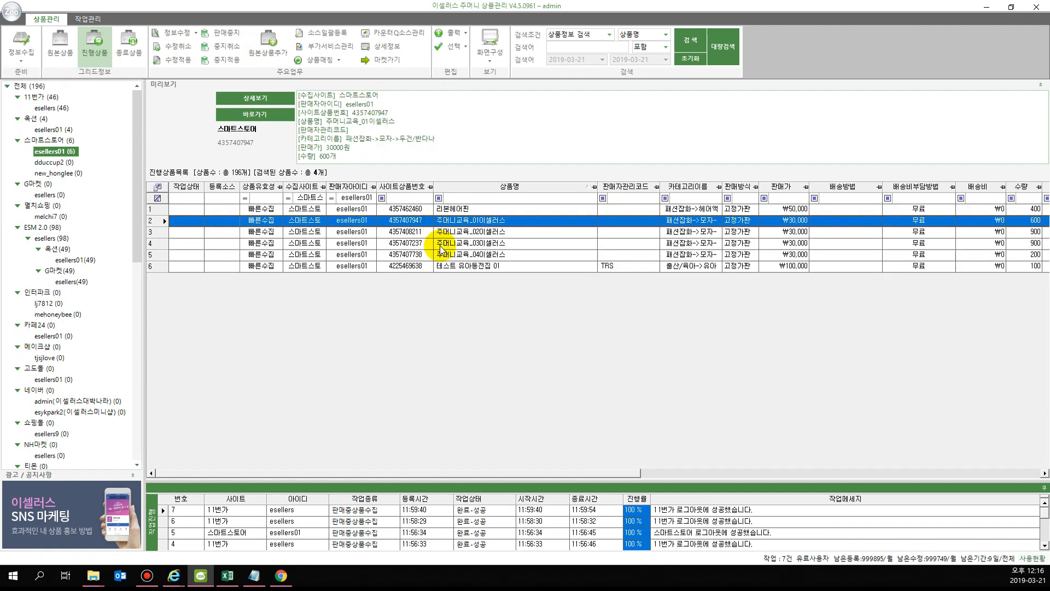
{"action": "left_click", "coordinate": [445, 243]}
{"action": "left_click", "coordinate": [442, 269]}
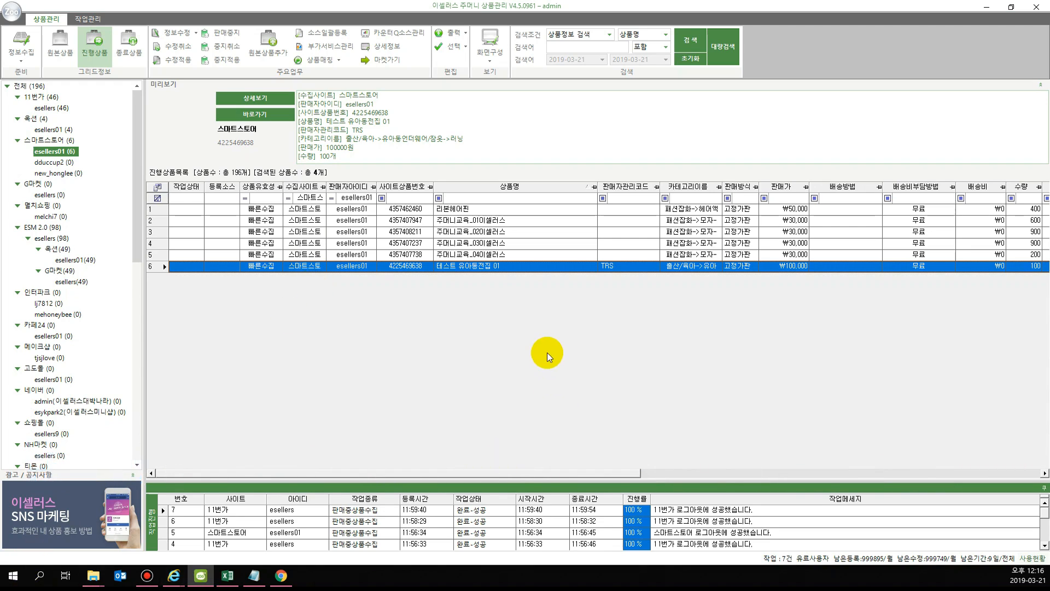
Open the details of 주머니교육_01이셀러스 and set its delivery fee type to 유료 with a fixed fee of 2500 won
{"action": "left_click", "coordinate": [294, 222]}
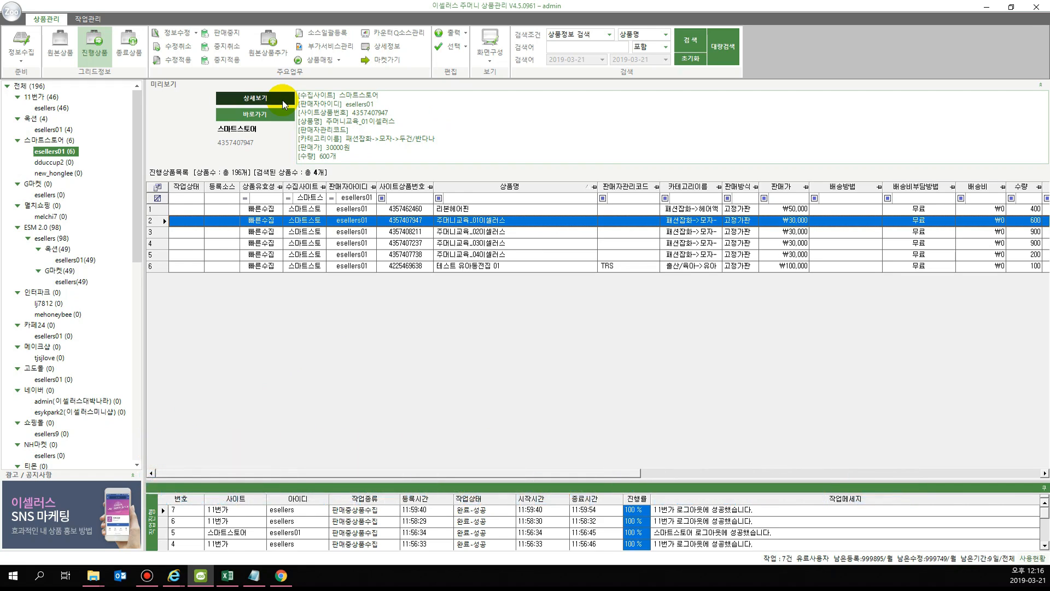
{"action": "left_click", "coordinate": [282, 100]}
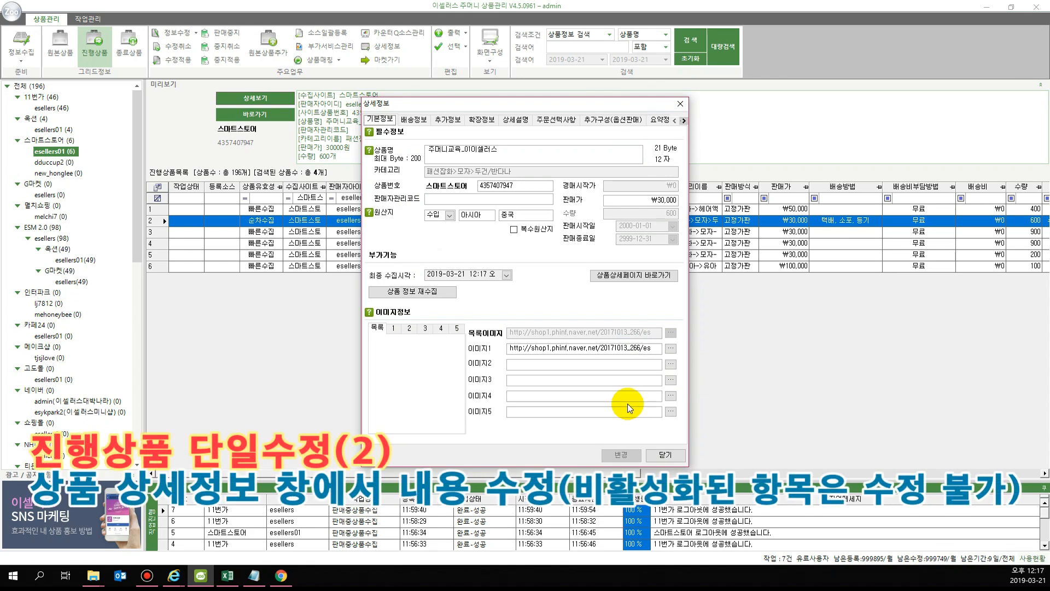
{"action": "left_click", "coordinate": [414, 119]}
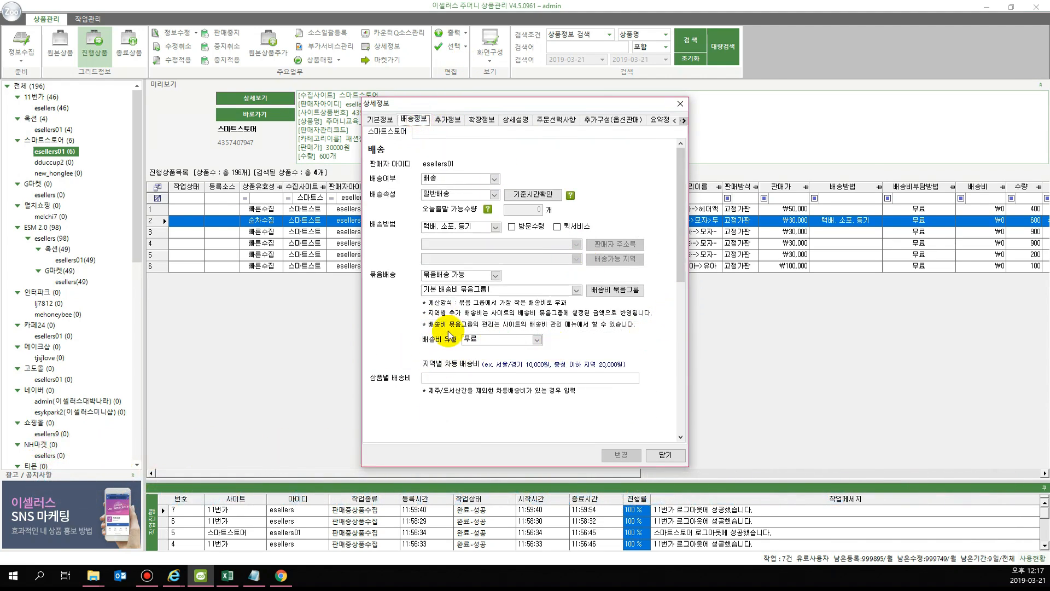
{"action": "left_click", "coordinate": [513, 341]}
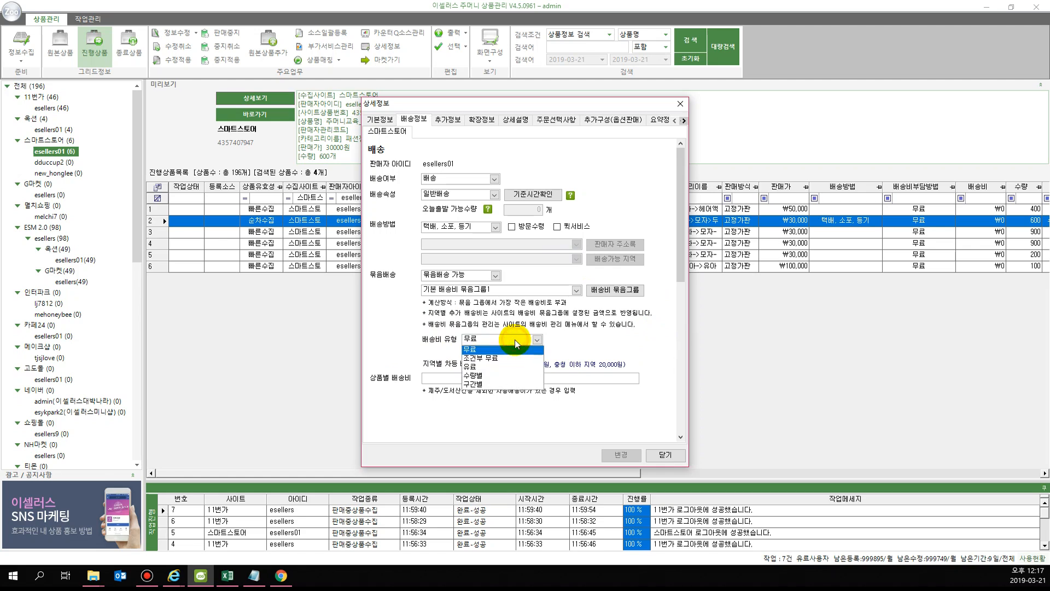
{"action": "left_click", "coordinate": [496, 368]}
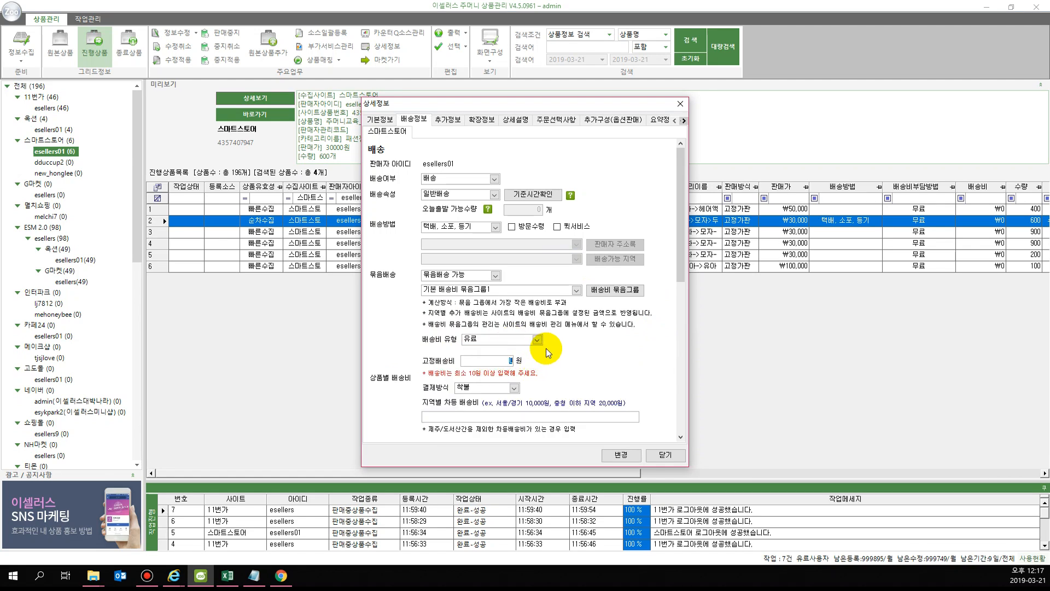
{"action": "type", "text": "2500"}
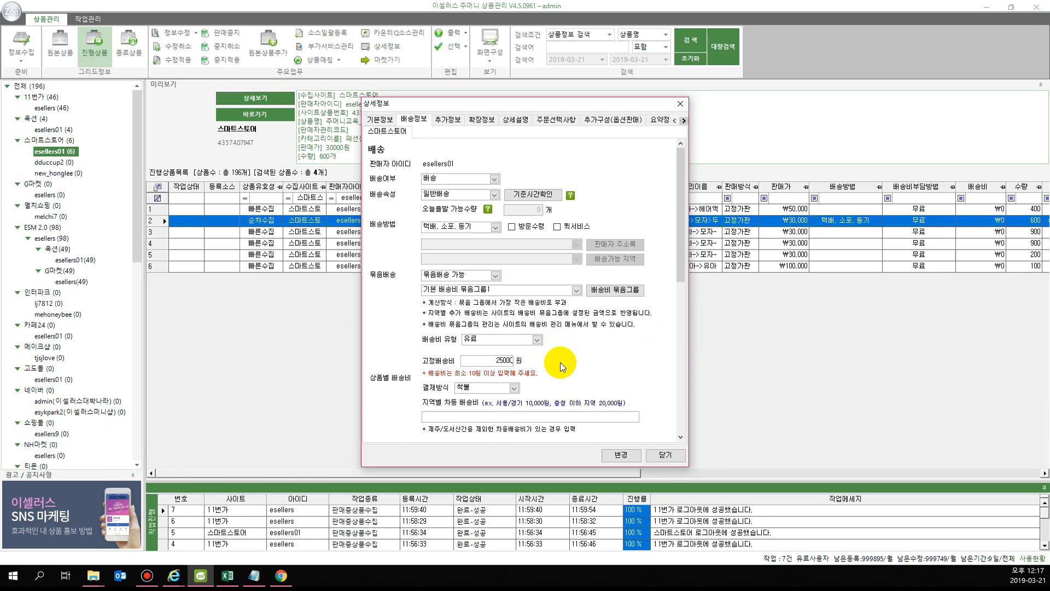
{"action": "key", "text": "BackSpace"}
Set the product's sale price to 29,000 won in the basic information, save the changes and apply the pending edit to the market
{"action": "left_click", "coordinate": [380, 119]}
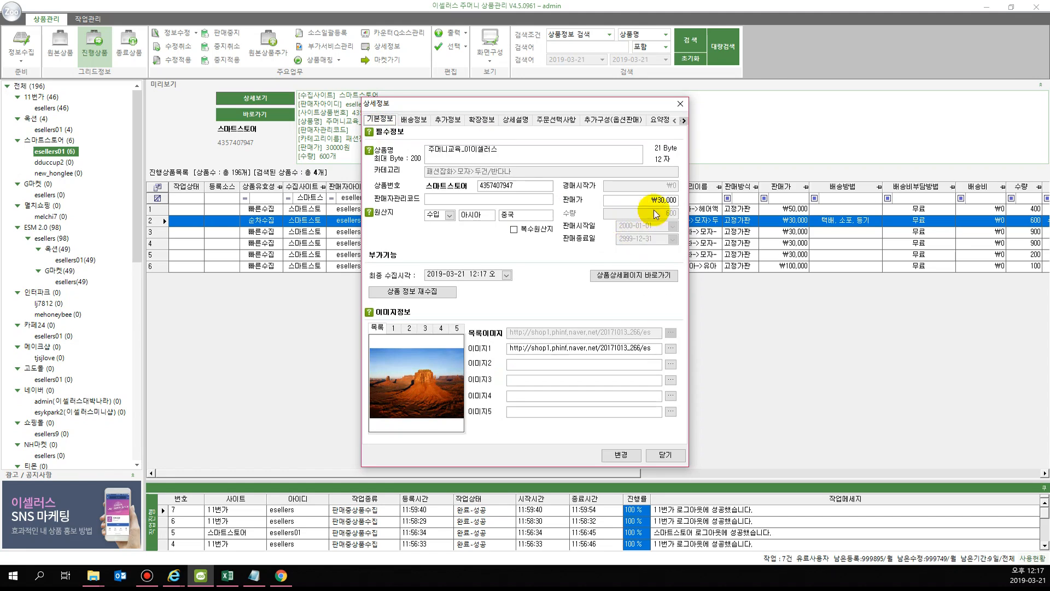
{"action": "left_click", "coordinate": [661, 202]}
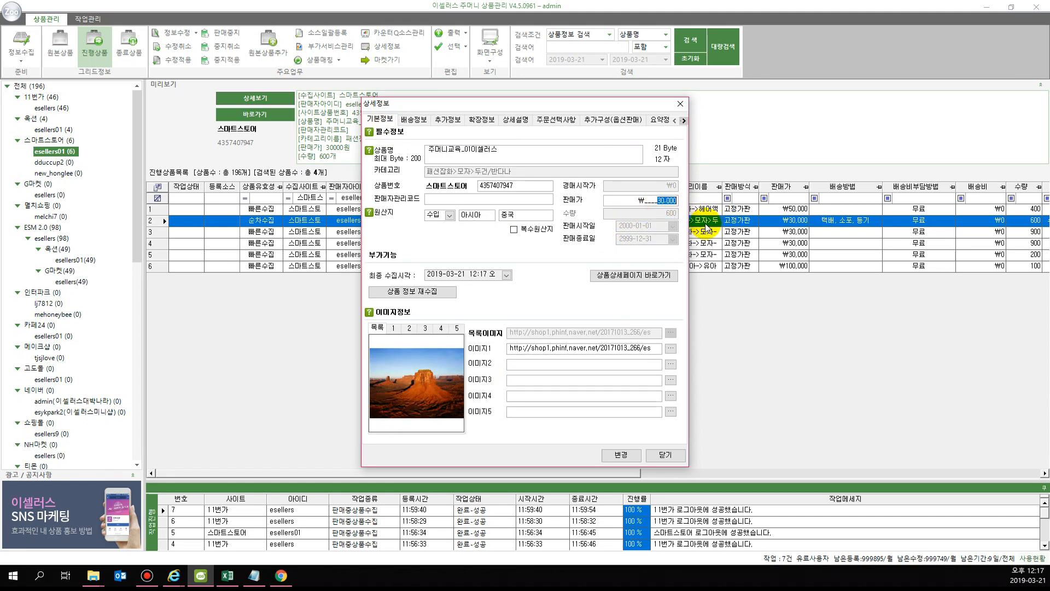
{"action": "type", "text": "29000"}
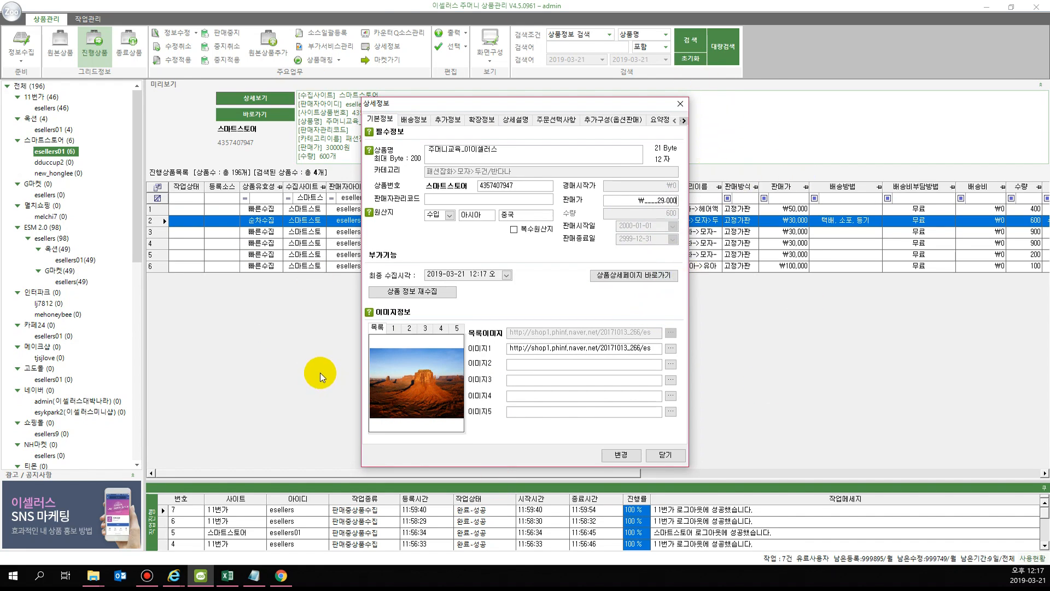
{"action": "left_click", "coordinate": [616, 454]}
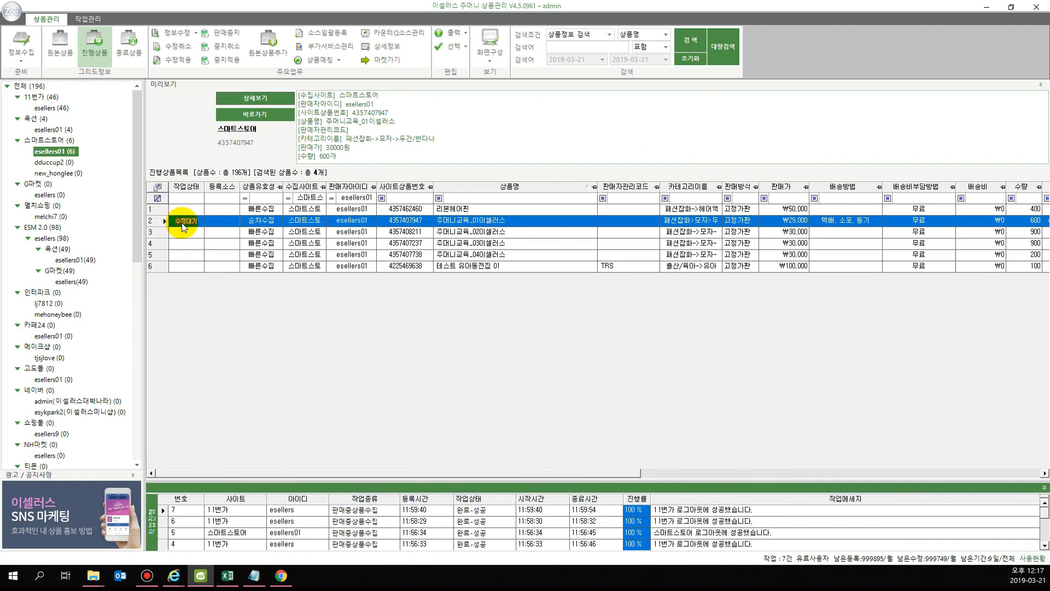
{"action": "left_click", "coordinate": [186, 64]}
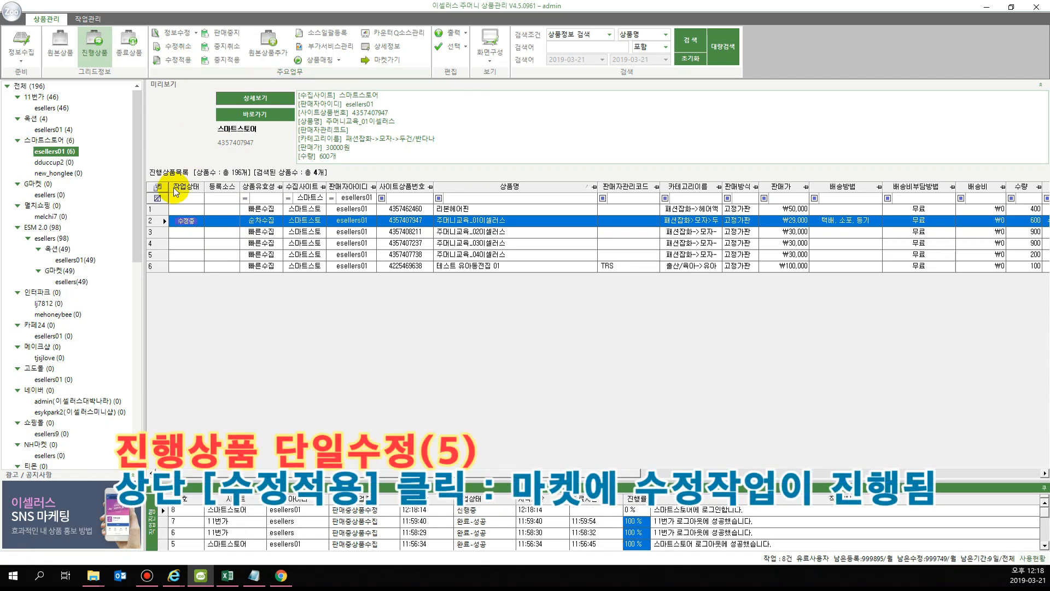
{"action": "left_click", "coordinate": [309, 510]}
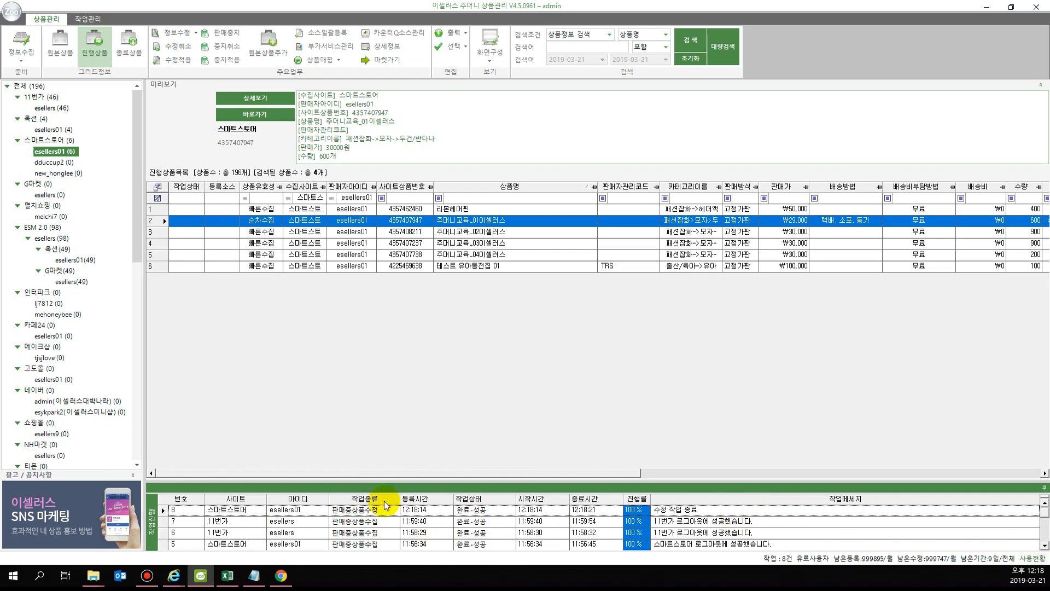
Reopen the details of 주머니교육_01이셀러스 to check its sale price and delivery information
{"action": "left_click", "coordinate": [299, 219]}
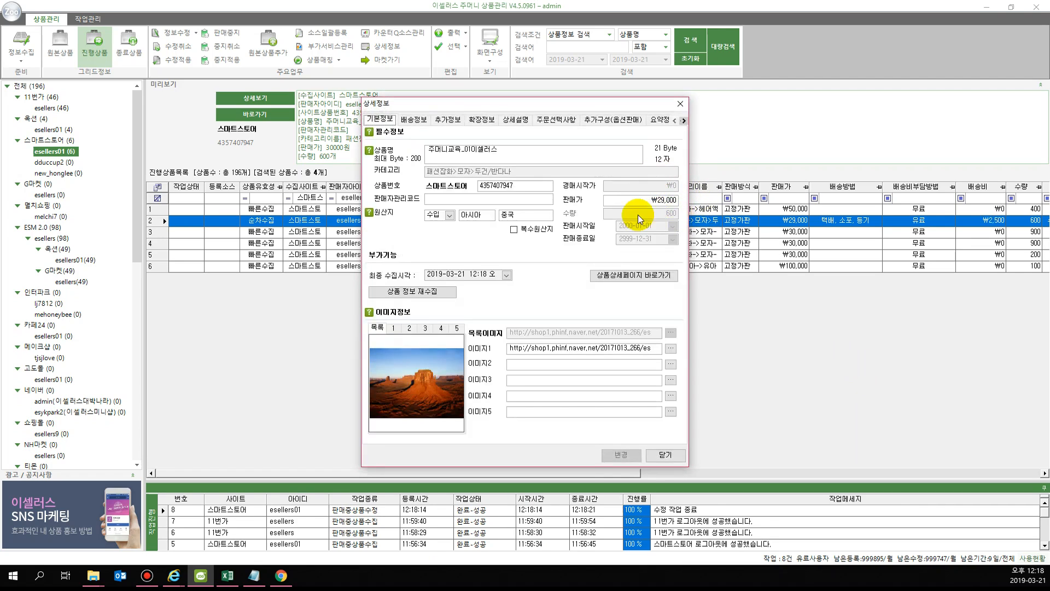
{"action": "left_click", "coordinate": [414, 119]}
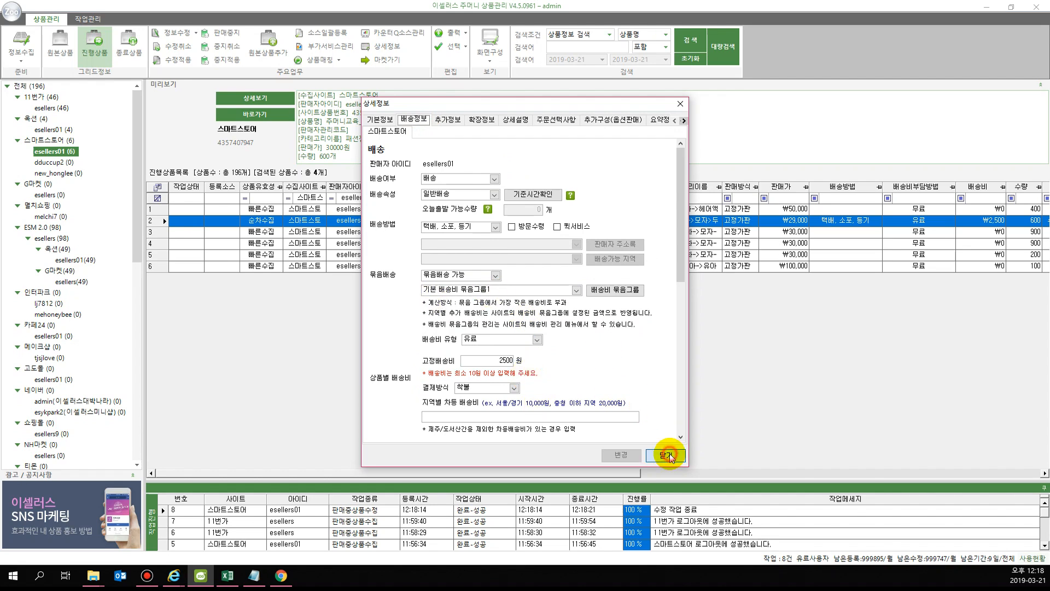
{"action": "left_click", "coordinate": [666, 455]}
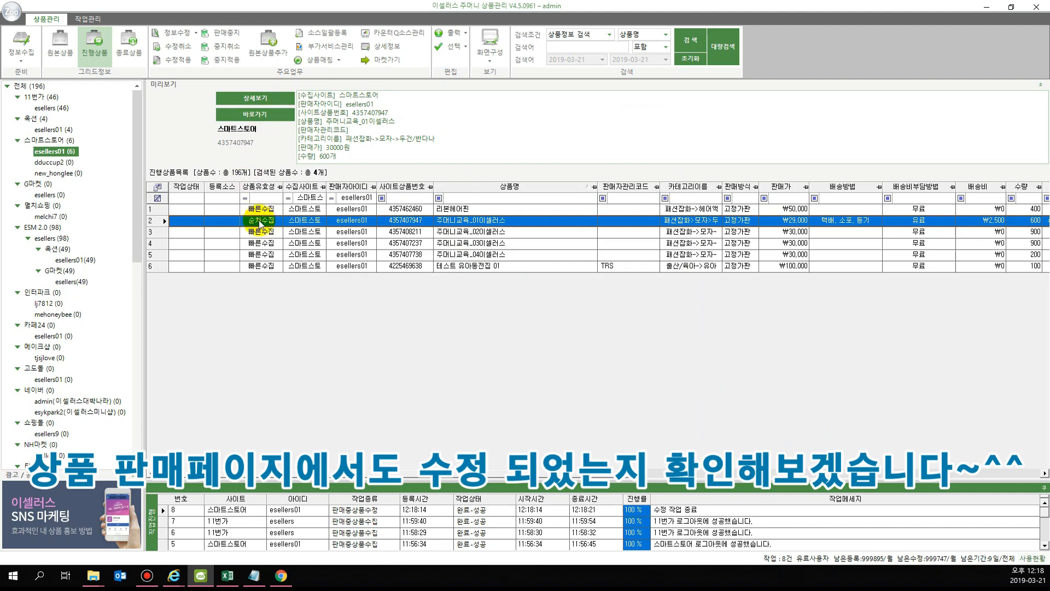
Open the store page of 주머니교육_01이셀러스, check its price and delivery fee, and return to the product manager
{"action": "left_click", "coordinate": [235, 116]}
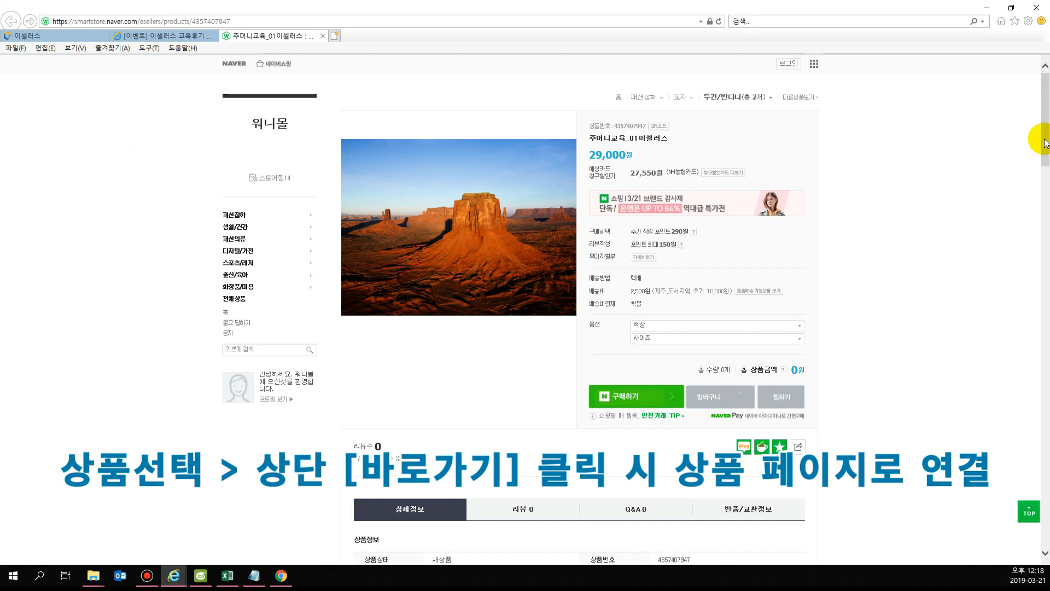
{"action": "mouse_move", "coordinate": [1046, 142]}
{"action": "left_mouse_down"}
{"action": "mouse_move", "coordinate": [1046, 217]}
{"action": "mouse_move", "coordinate": [1045, 129]}
{"action": "left_mouse_up"}
{"action": "left_click_drag", "start_coordinate": [673, 155], "coordinate": [591, 159]}
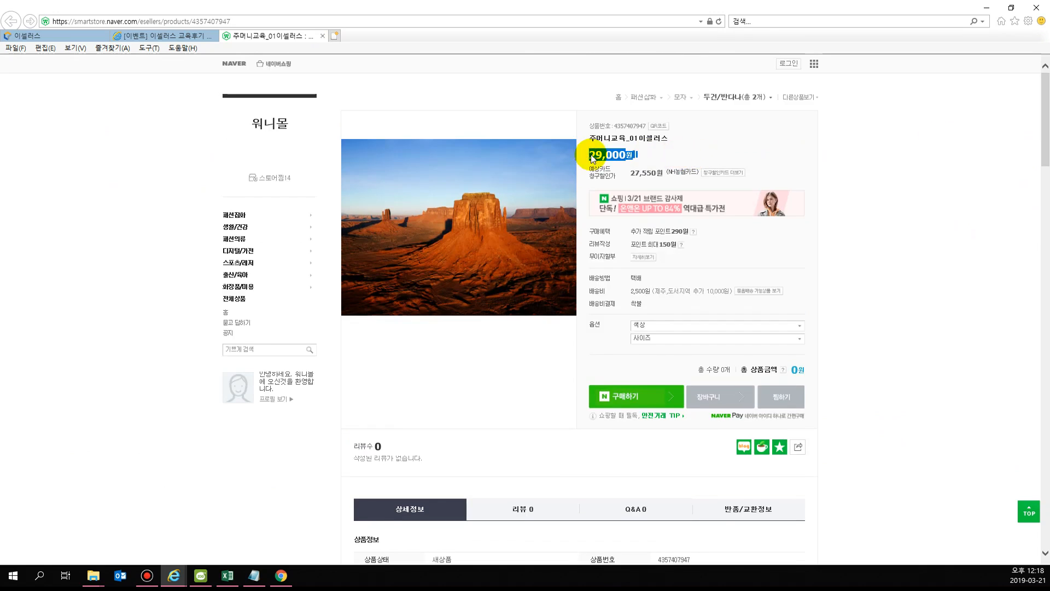
{"action": "left_click", "coordinate": [704, 162]}
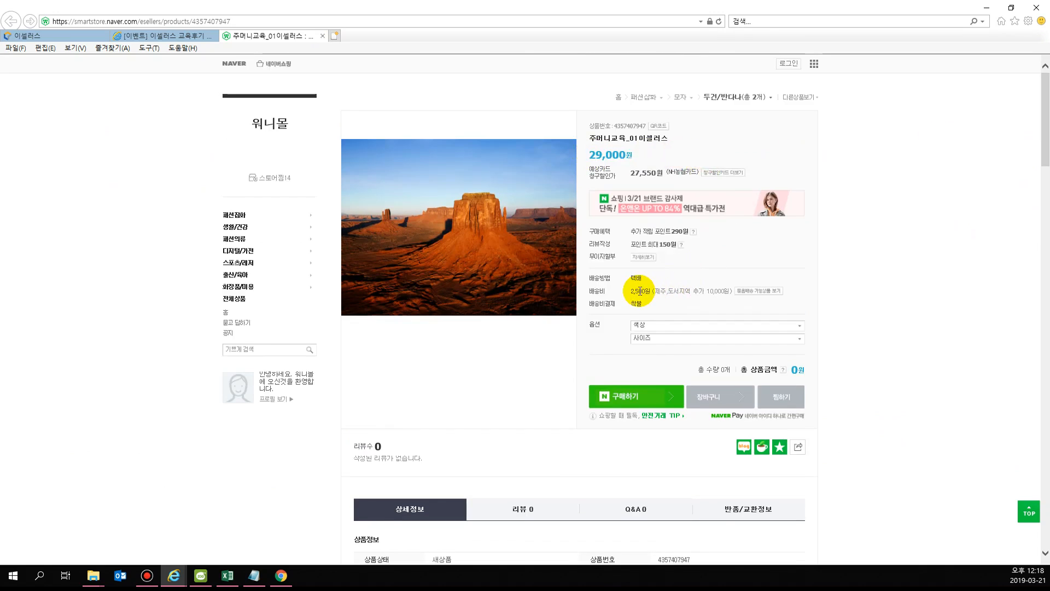
{"action": "left_click_drag", "start_coordinate": [629, 292], "coordinate": [651, 293]}
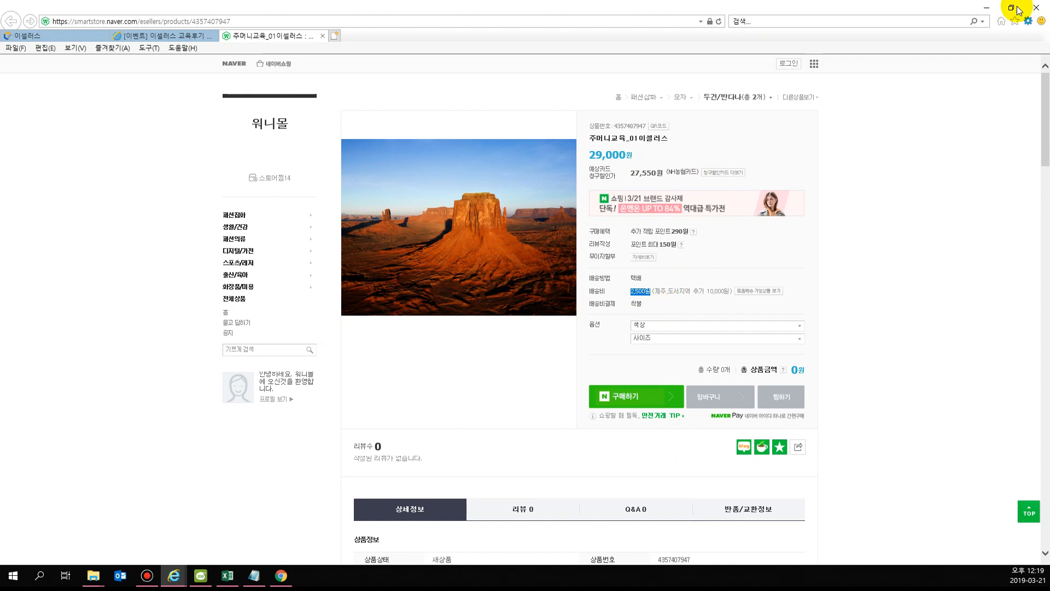
{"action": "left_click", "coordinate": [988, 8]}
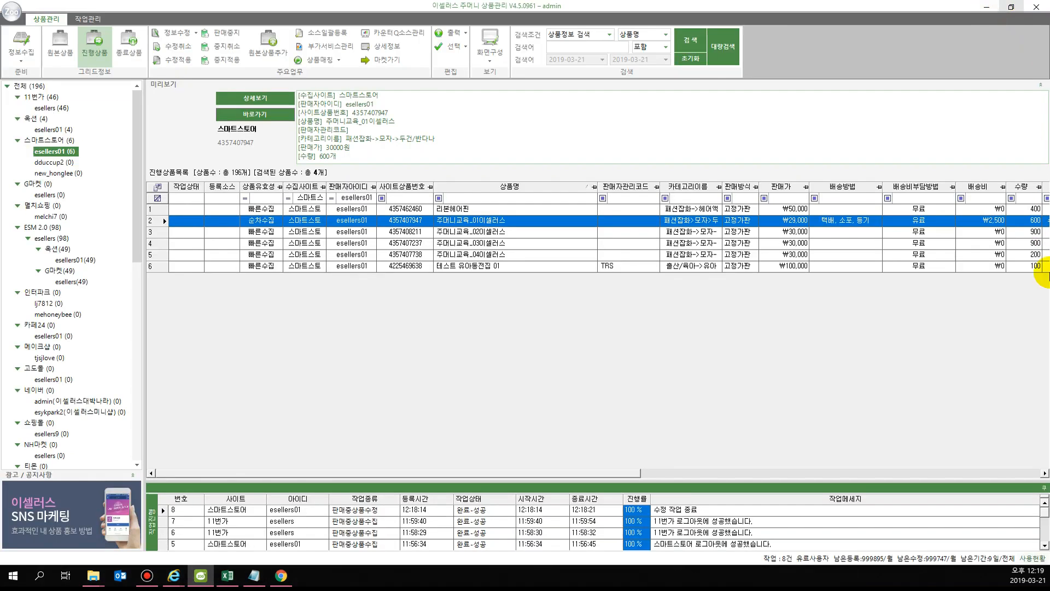
Mark the 블랙 / m order option of 주머니교육_02이셀러스 as unused, set its quantity to 0, and save the changes
{"action": "left_click", "coordinate": [336, 234]}
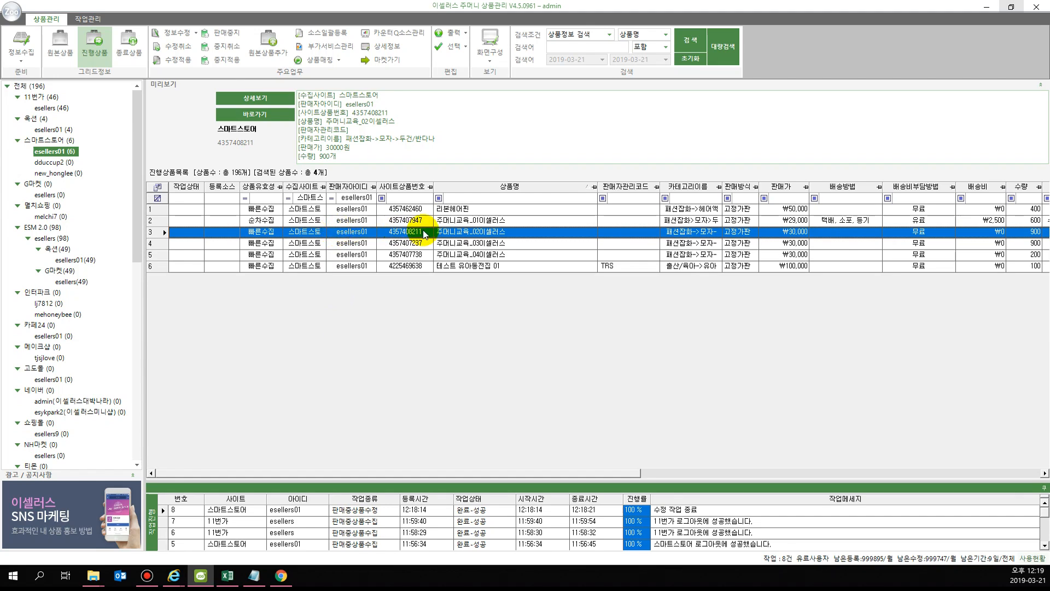
{"action": "left_click", "coordinate": [255, 100]}
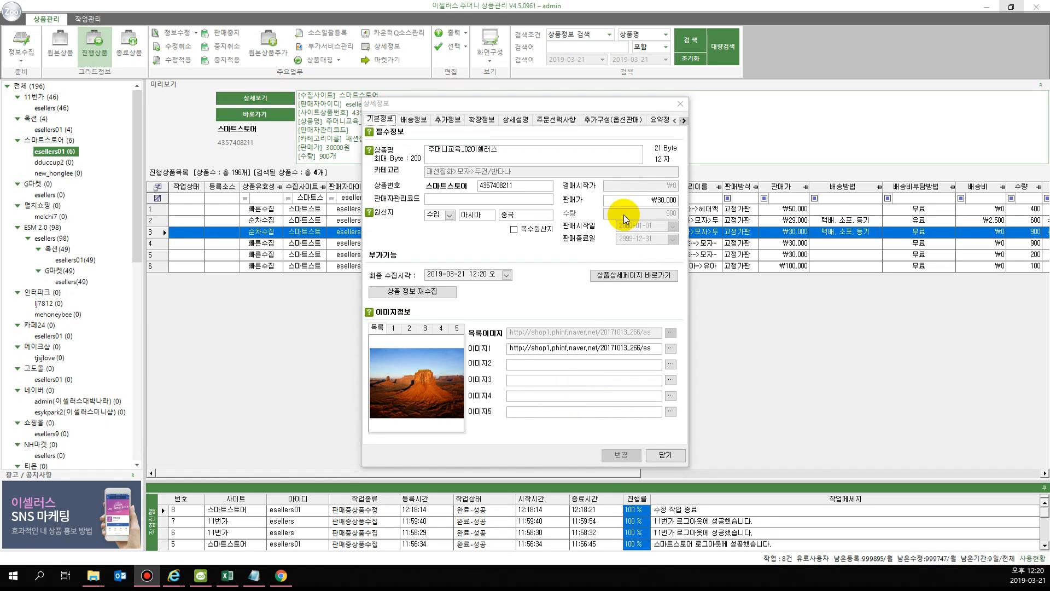
{"action": "left_click", "coordinate": [566, 126]}
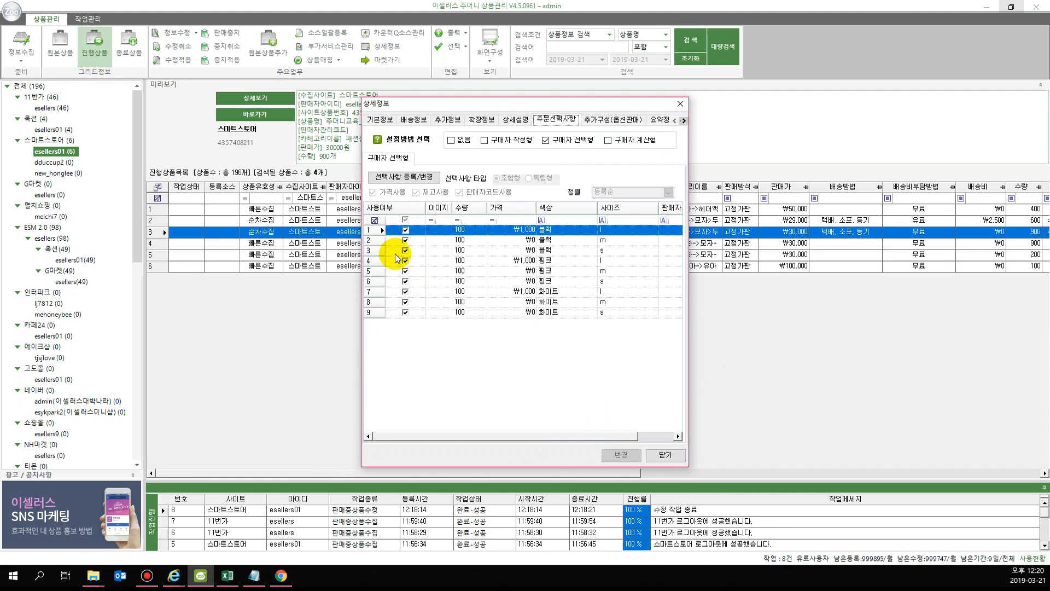
{"action": "left_click", "coordinate": [405, 239]}
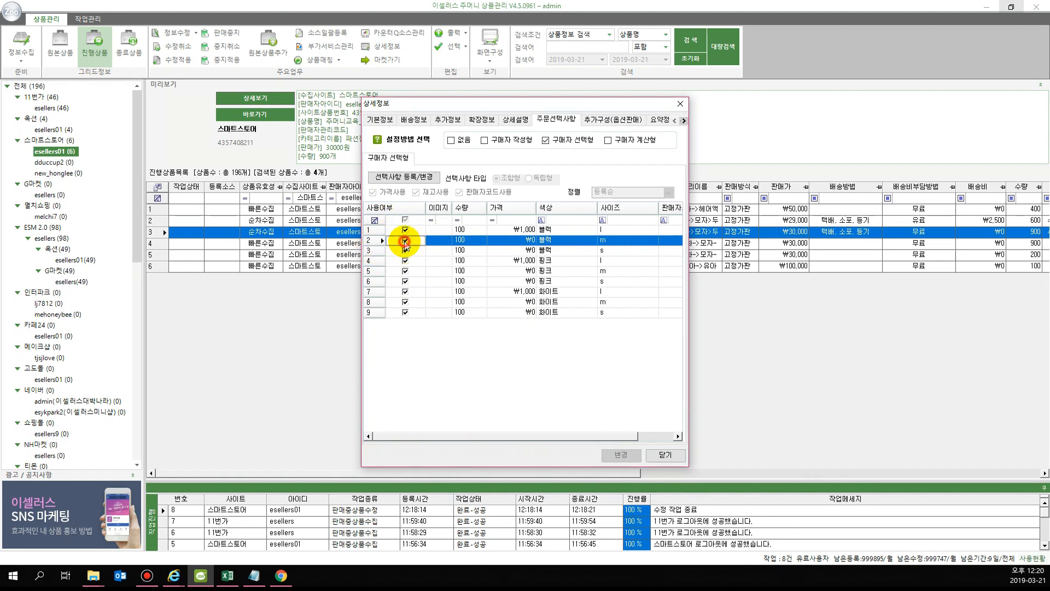
{"action": "left_click", "coordinate": [467, 240]}
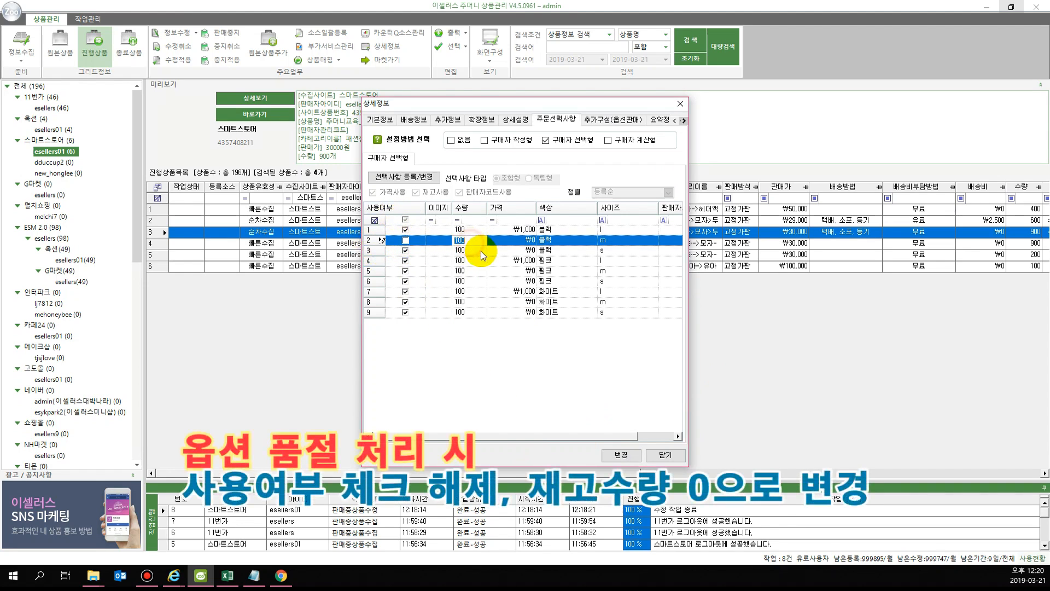
{"action": "type", "text": "0"}
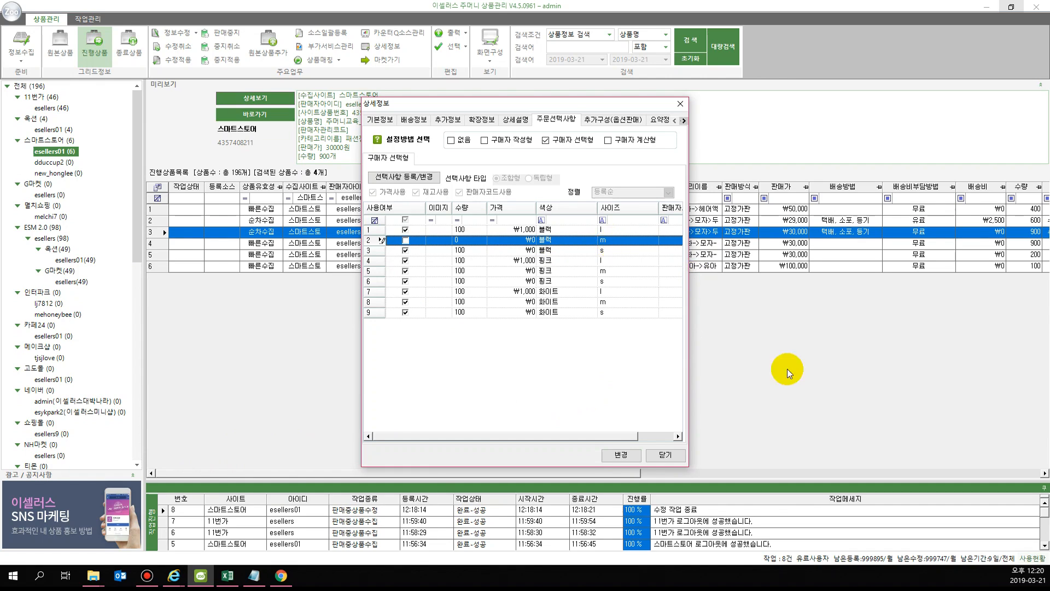
{"action": "left_click", "coordinate": [617, 463]}
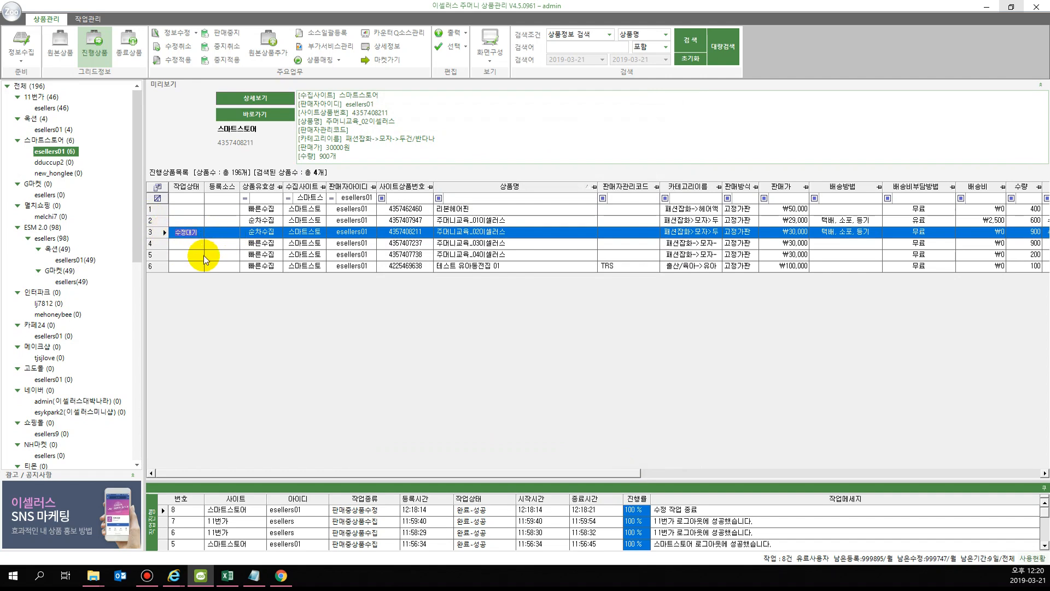
Open the store page of 주머니교육_02이셀러스, check the sizes offered for 블랙, and return to the product manager
{"action": "left_click", "coordinate": [261, 119]}
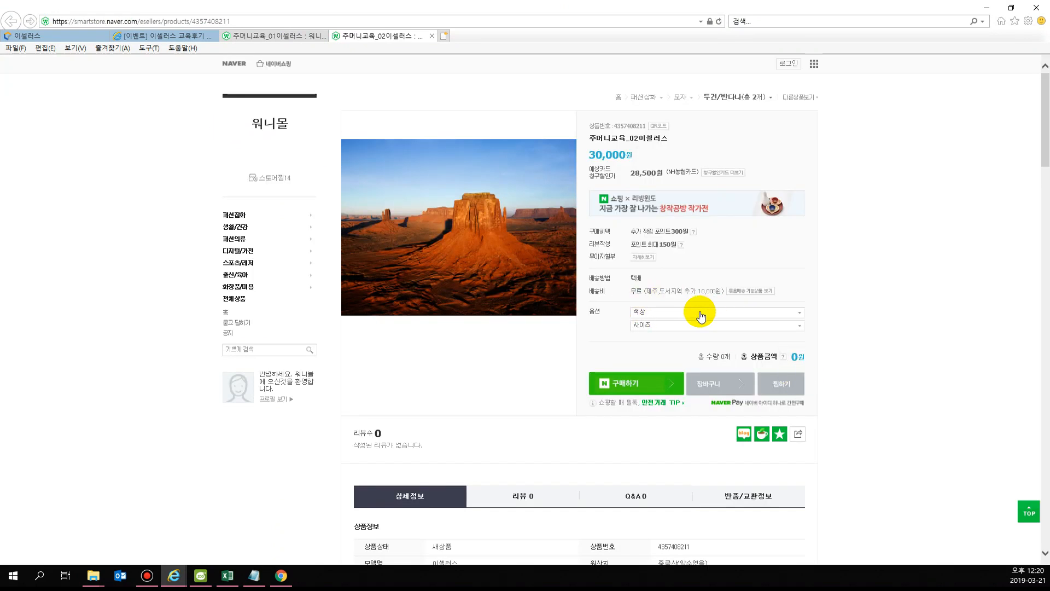
{"action": "left_click", "coordinate": [697, 318]}
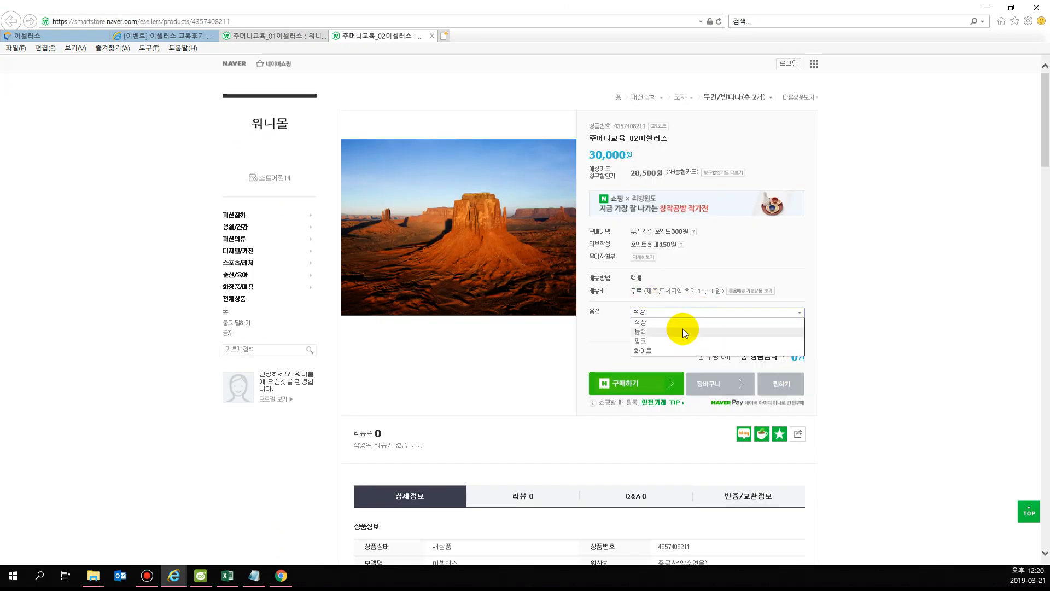
{"action": "left_click", "coordinate": [682, 329]}
{"action": "left_click", "coordinate": [686, 328]}
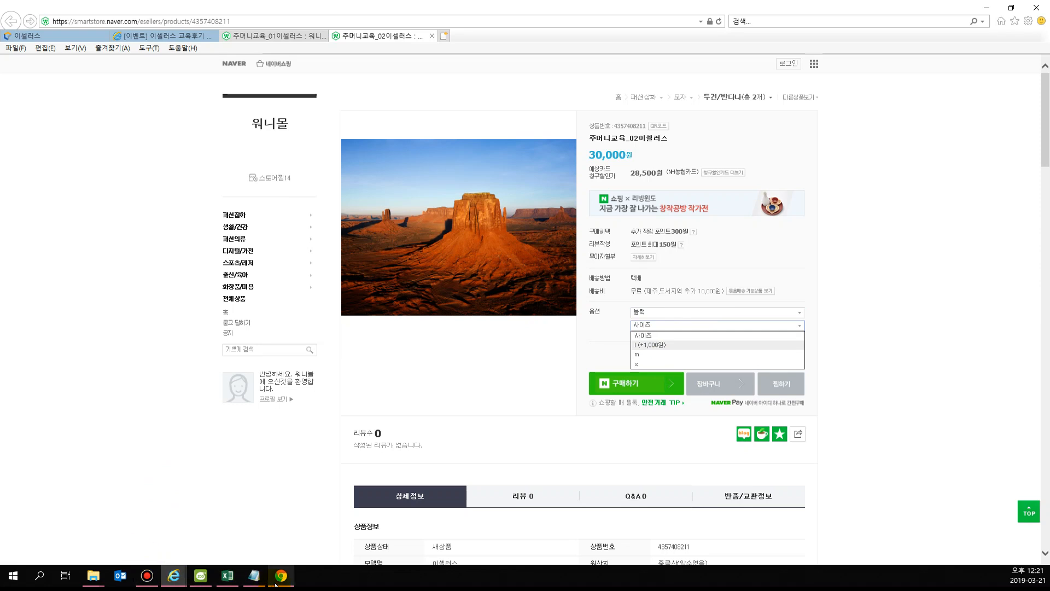
{"action": "left_click", "coordinate": [201, 576]}
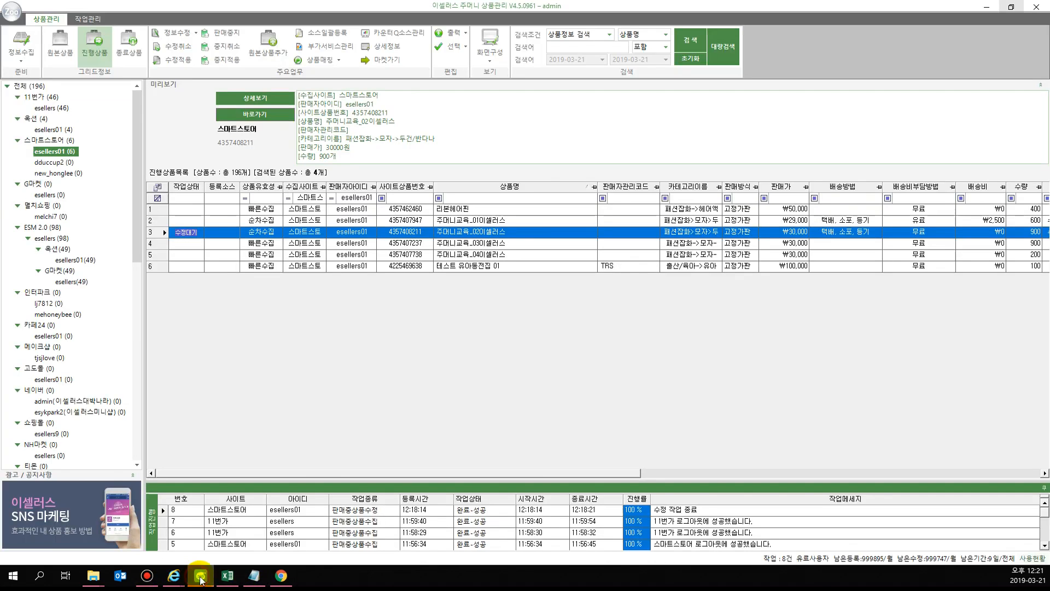
Apply the pending edit of 주머니교육_02이셀러스 to the market and check its entry in the job log
{"action": "left_click", "coordinate": [178, 61]}
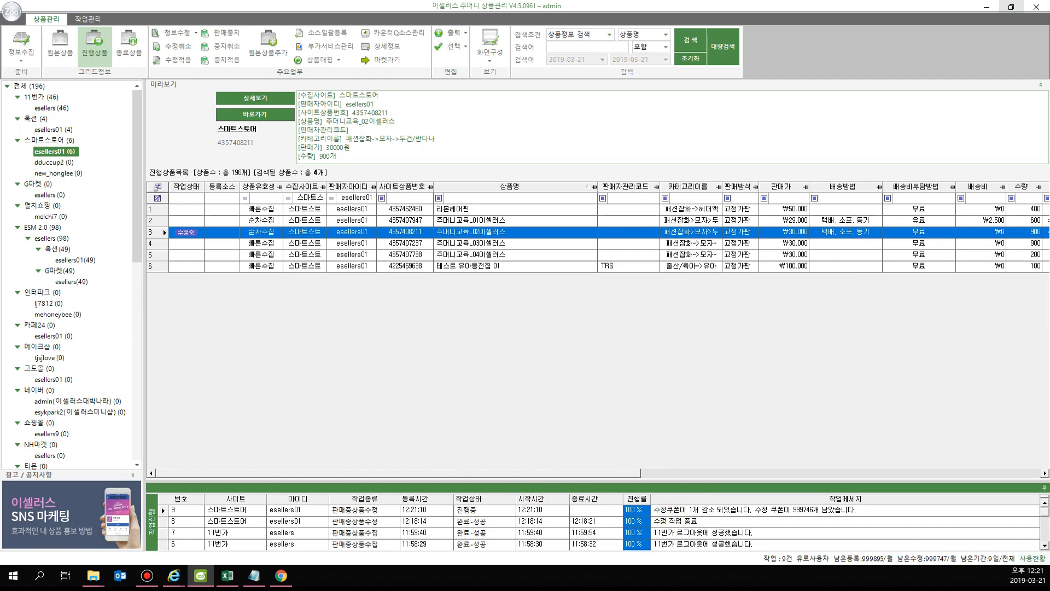
{"action": "left_click", "coordinate": [319, 515]}
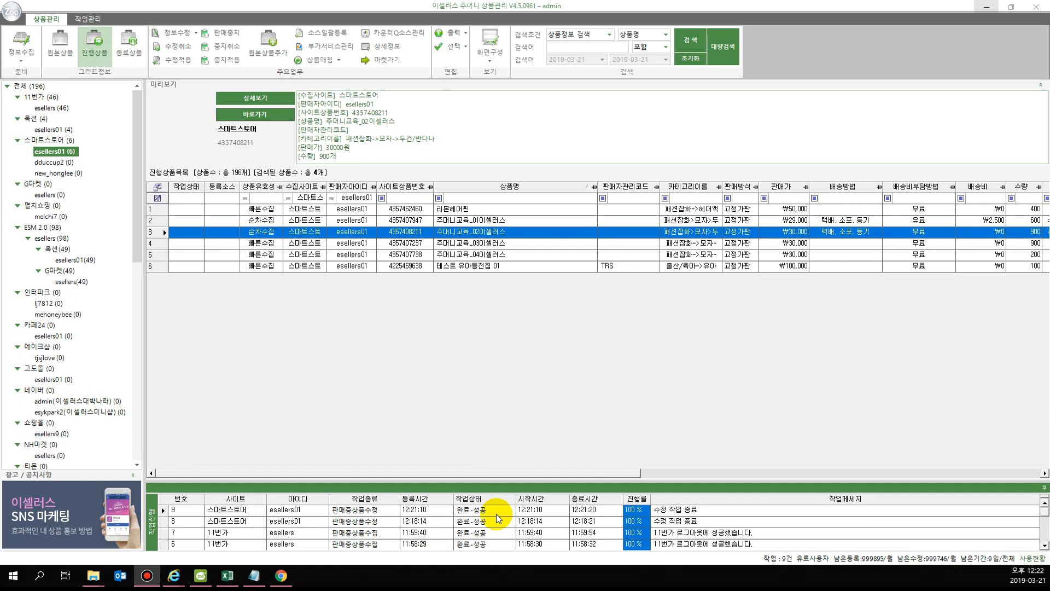
Recheck the sizes offered for 블랙 on the store page of 주머니교육_02이셀러스, and return to the product manager
{"action": "left_click", "coordinate": [174, 575]}
{"action": "left_click", "coordinate": [499, 541]}
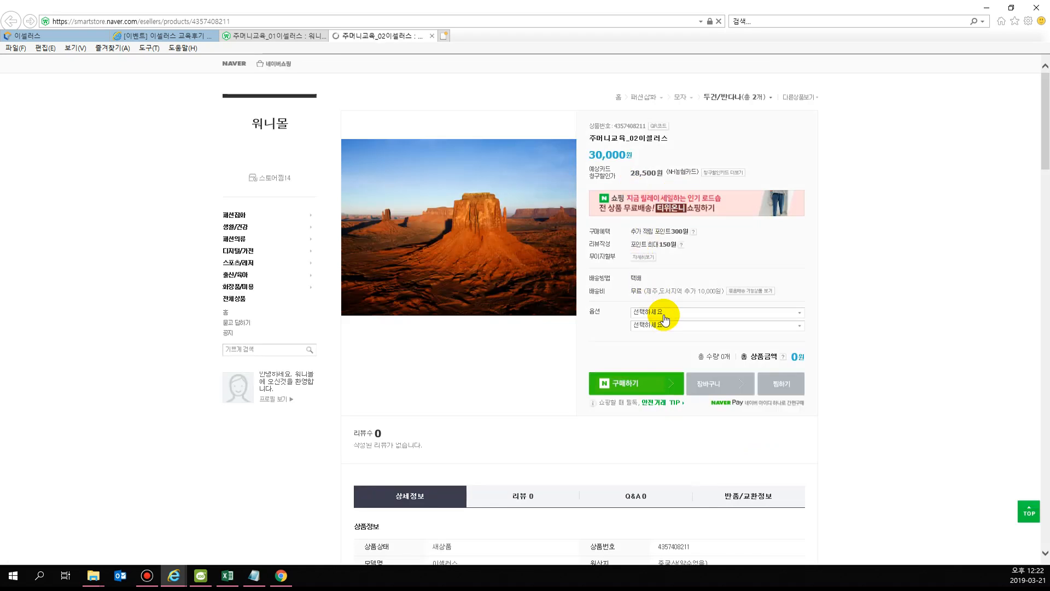
{"action": "left_click", "coordinate": [666, 317]}
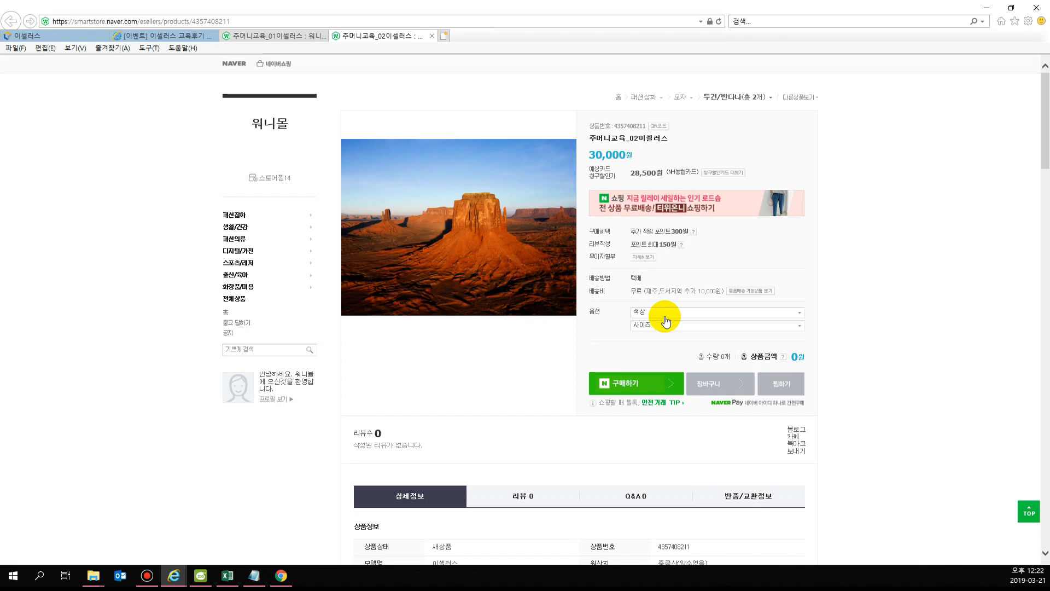
{"action": "left_click", "coordinate": [665, 318]}
{"action": "left_click", "coordinate": [660, 331]}
{"action": "left_click", "coordinate": [659, 329]}
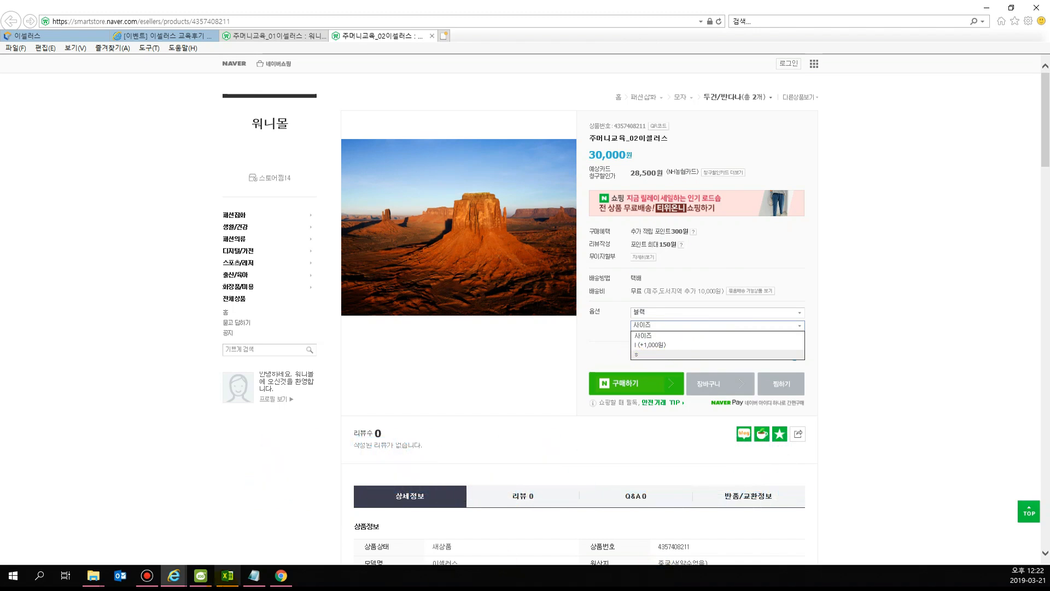
{"action": "left_click", "coordinate": [201, 575]}
{"action": "left_click", "coordinate": [273, 221]}
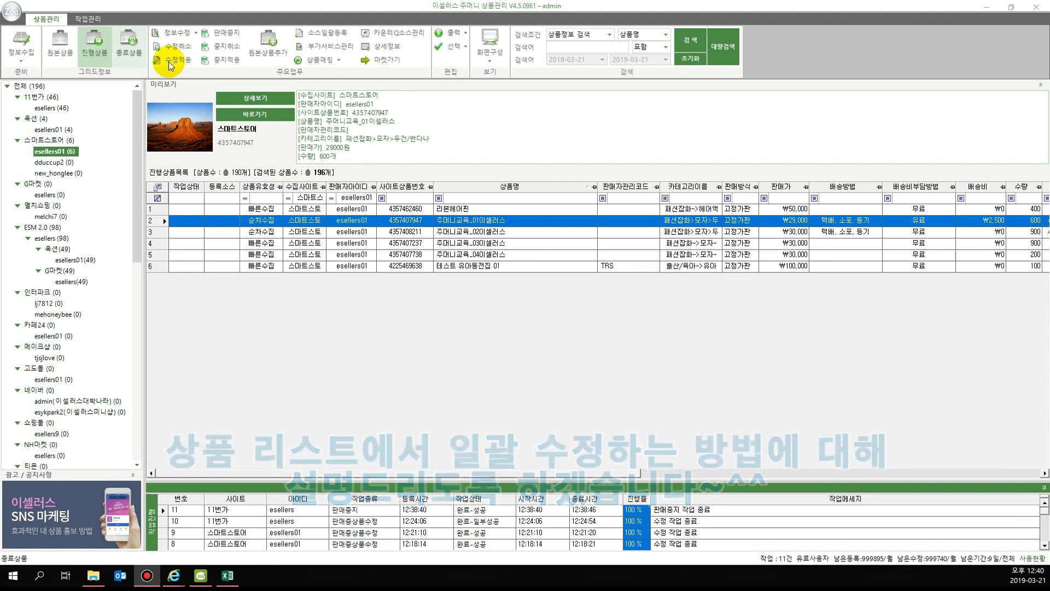
List the active products of the 11번가 account esellers and sort them by 사이트상품번호 in descending order
{"action": "left_click", "coordinate": [51, 110]}
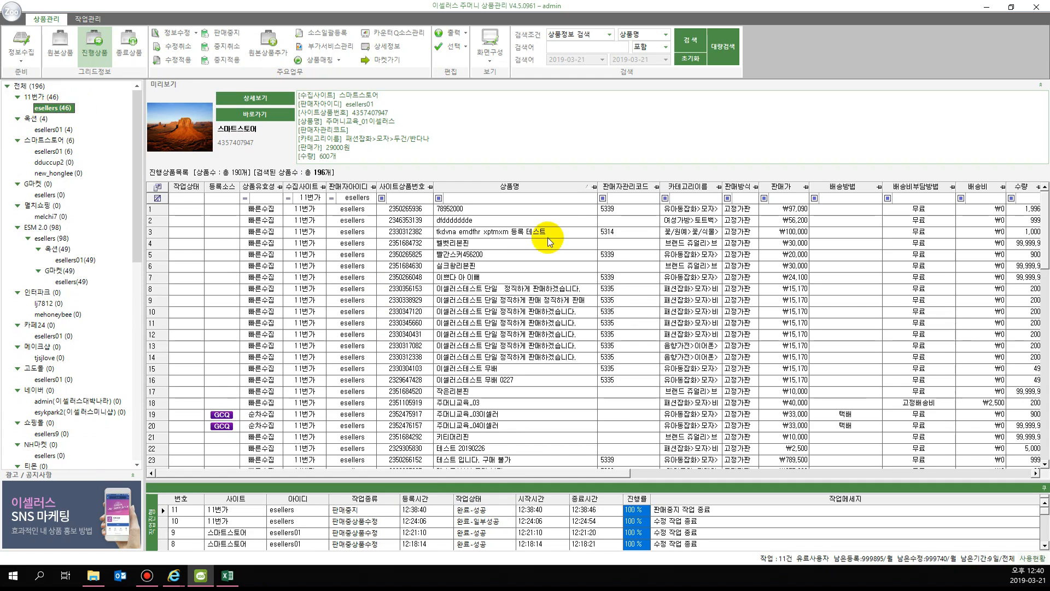
{"action": "left_click", "coordinate": [406, 186]}
{"action": "left_click", "coordinate": [406, 186]}
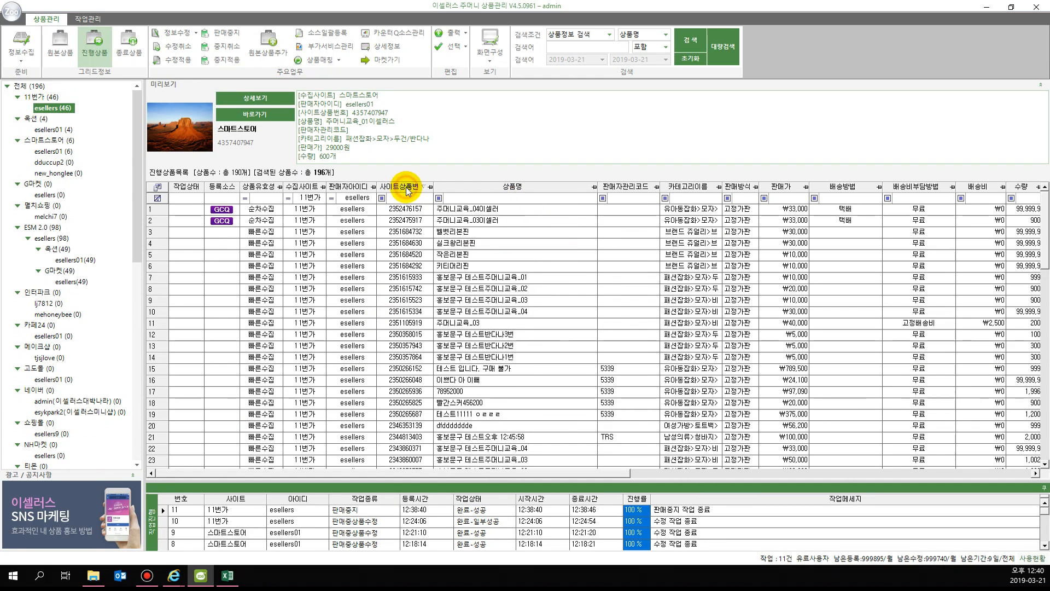
Raise the prices of the four products 홍보문구 테스트주머니교육_01 to _04 together by 1000 won using the 가산 method
{"action": "left_click_drag", "start_coordinate": [511, 311], "coordinate": [515, 276]}
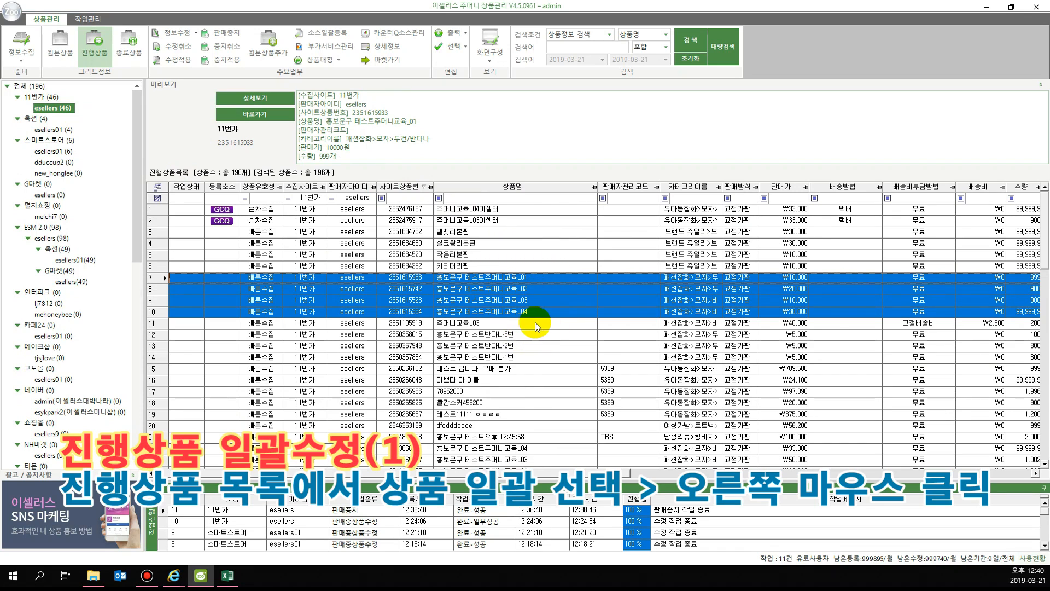
{"action": "right_click", "coordinate": [310, 282]}
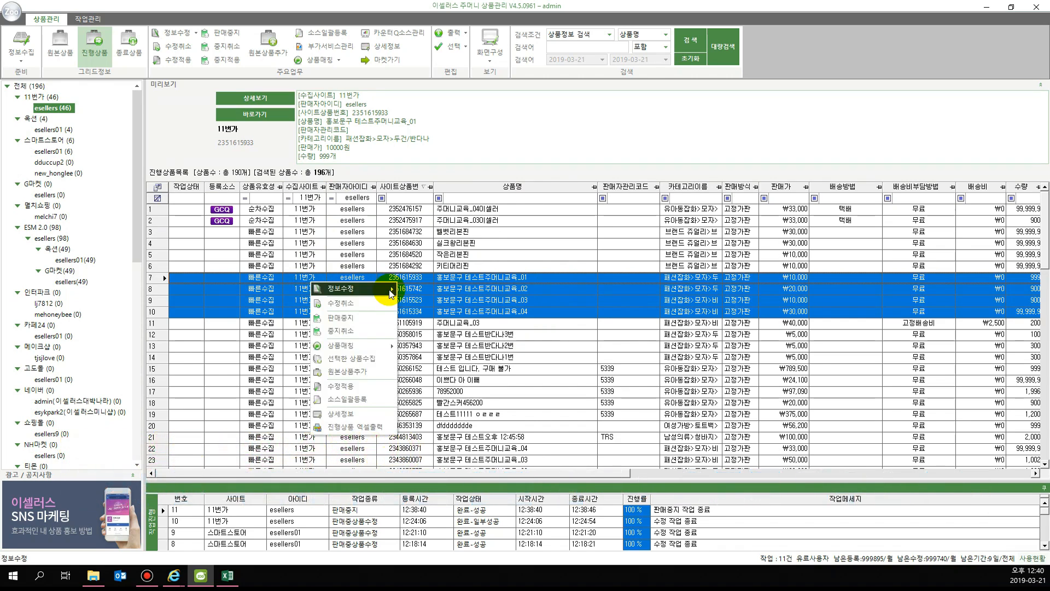
{"action": "mouse_move", "coordinate": [391, 291]}
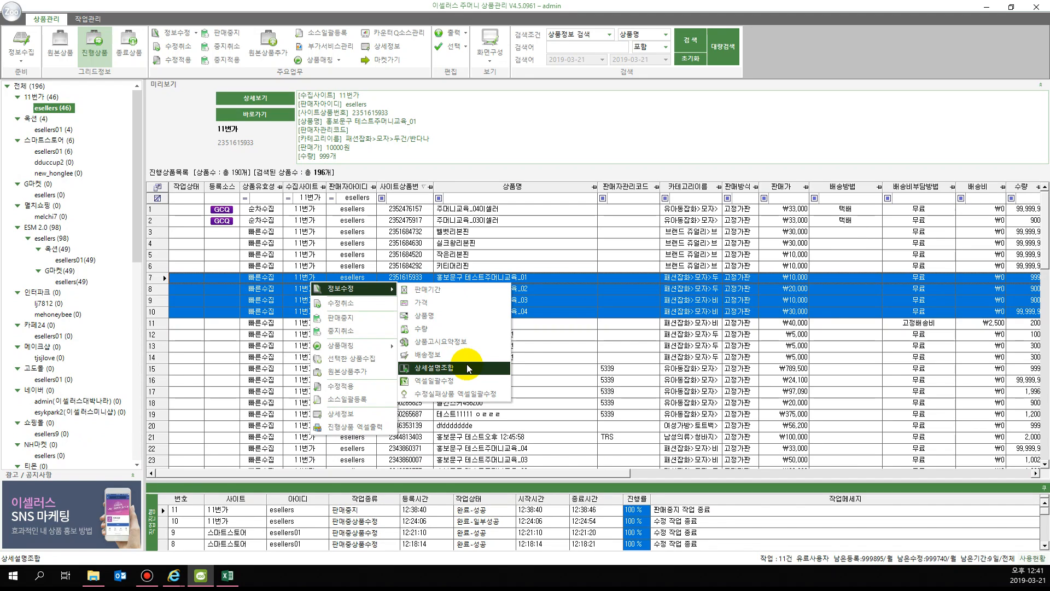
{"action": "left_click", "coordinate": [478, 307]}
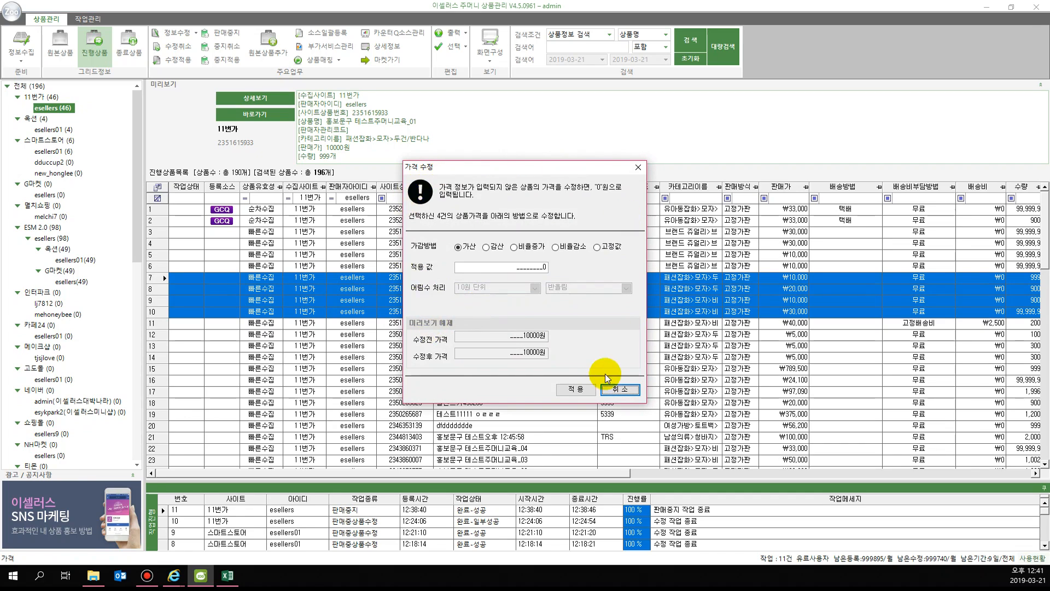
{"action": "left_click_drag", "start_coordinate": [524, 170], "coordinate": [406, 168]}
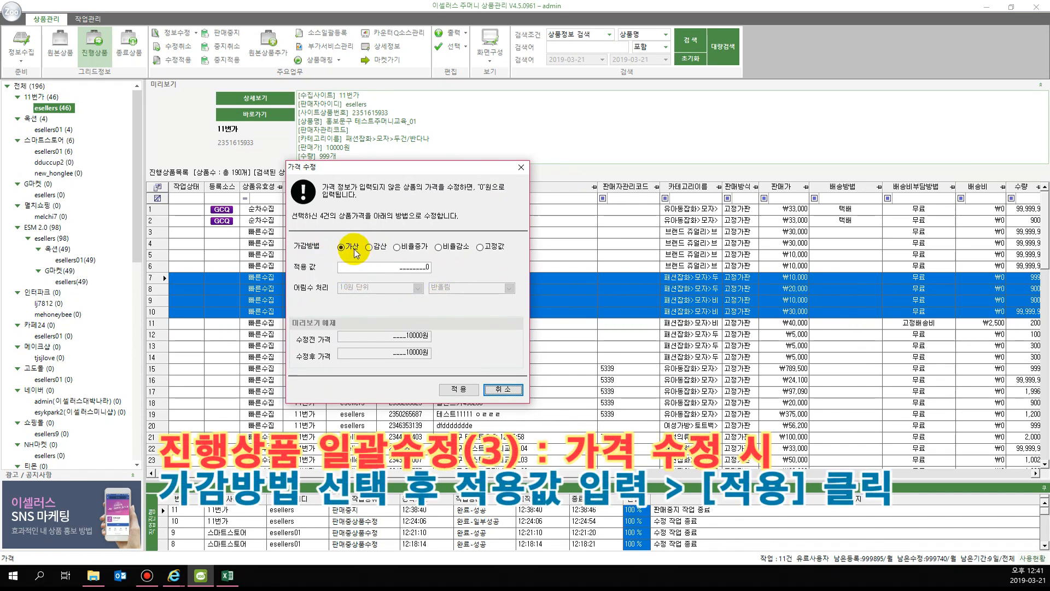
{"action": "left_click", "coordinate": [425, 268]}
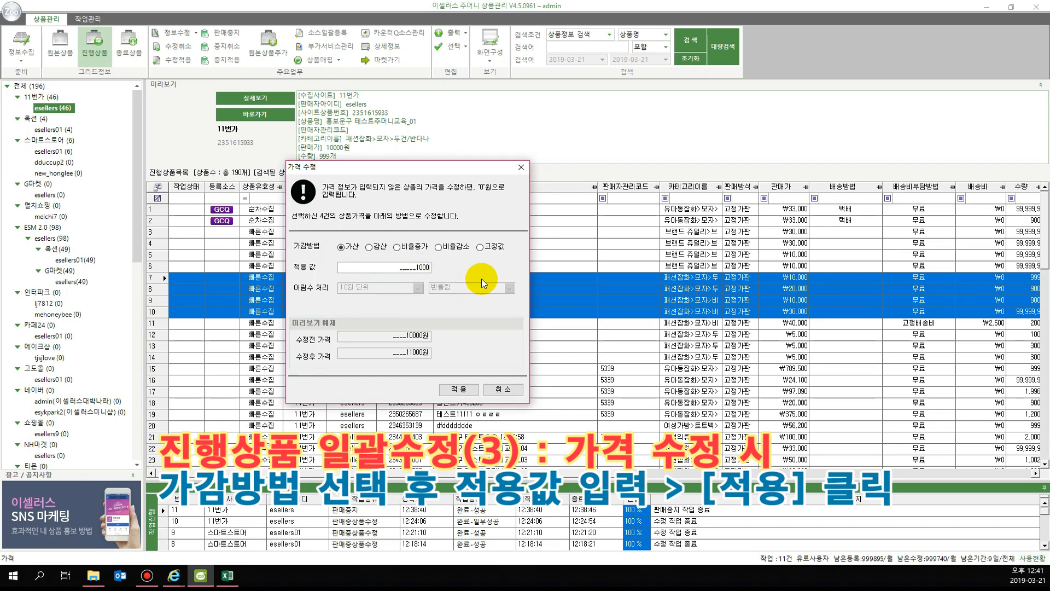
{"action": "left_click", "coordinate": [469, 394]}
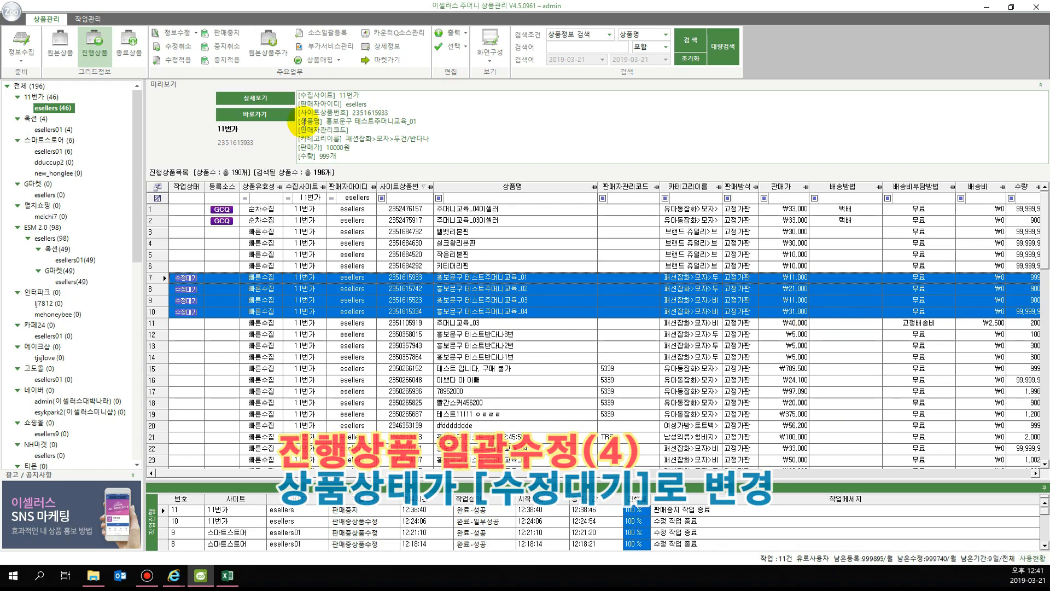
Apply the four pending price edits to 11번가 and open the market page of 홍보문구 테스트주머니교육_01 to check it
{"action": "left_click", "coordinate": [168, 59]}
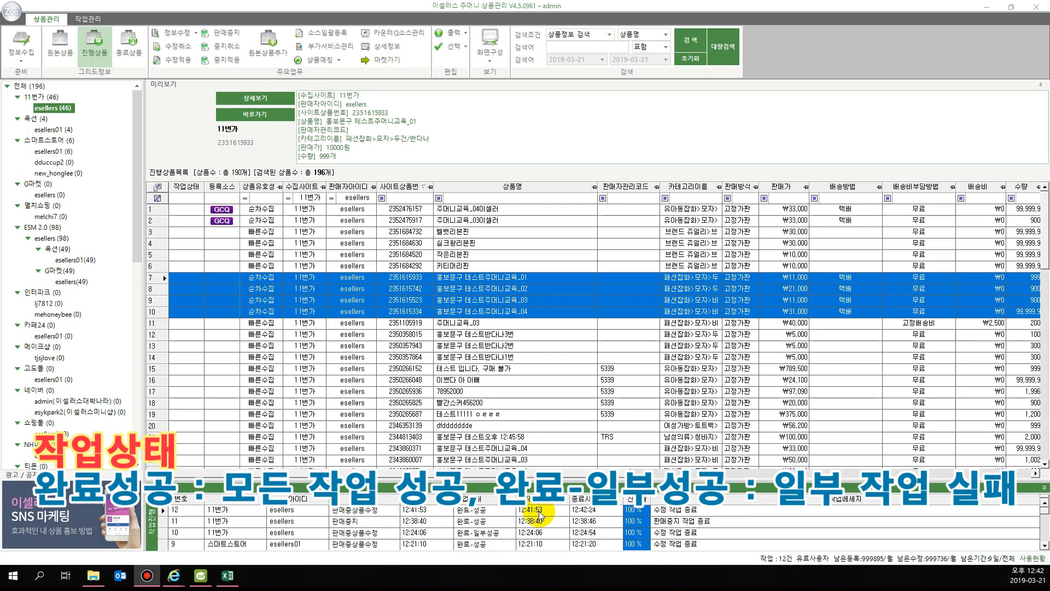
{"action": "left_click", "coordinate": [537, 511]}
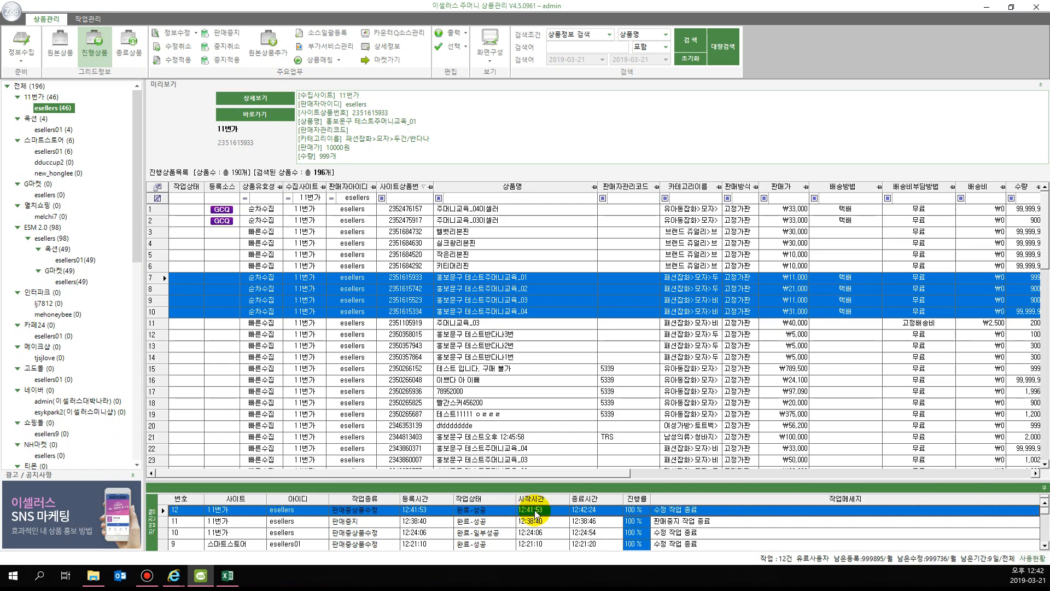
{"action": "left_click", "coordinate": [394, 278]}
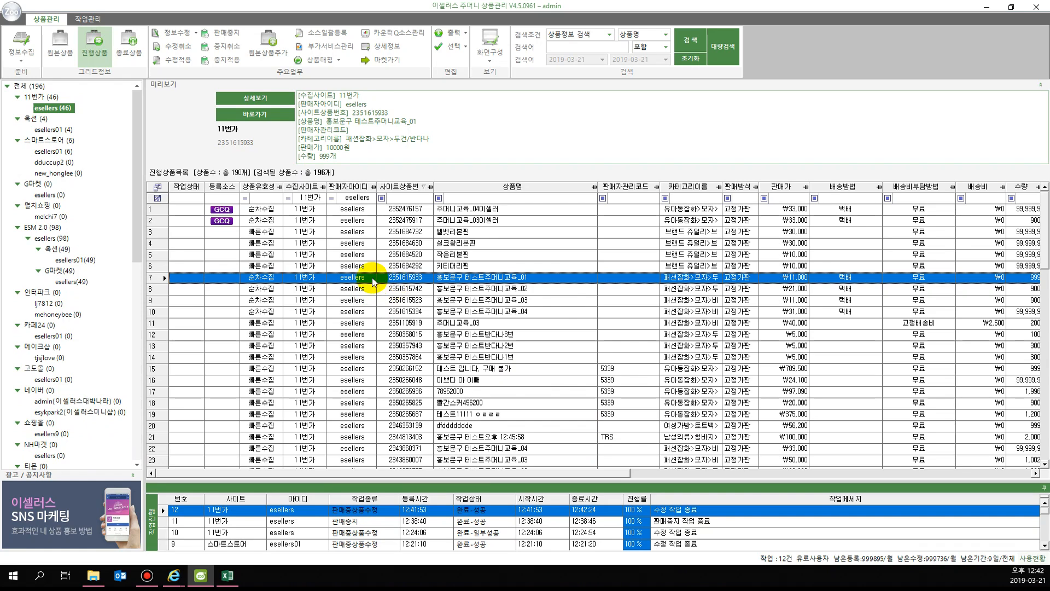
{"action": "left_click", "coordinate": [240, 117]}
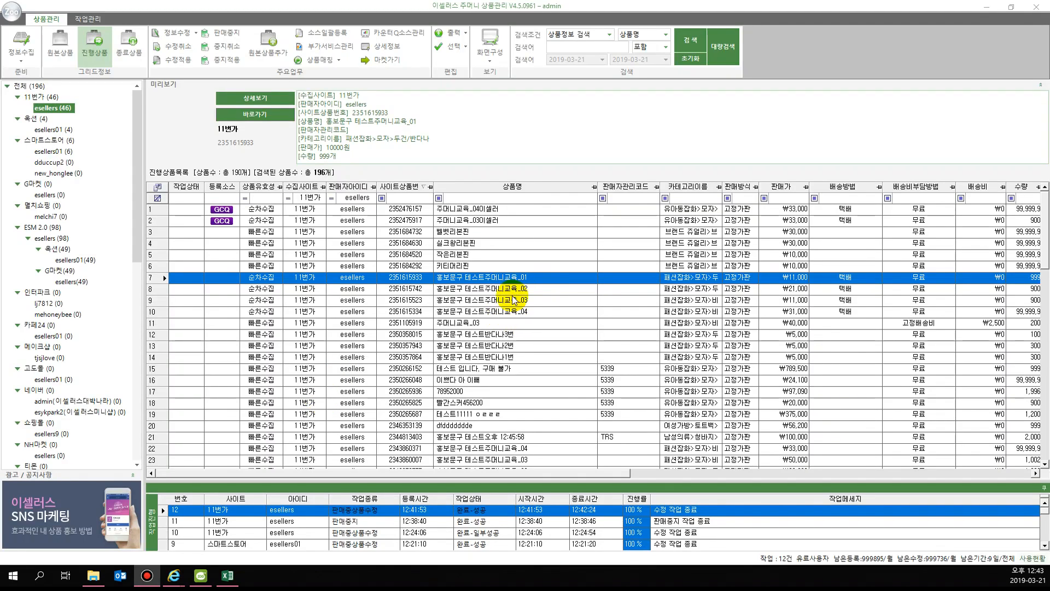
Remove 홍보문구 from the names of the four products numbered _01 to _04, using 문자열교체 with an empty replacement text
{"action": "left_click_drag", "start_coordinate": [490, 314], "coordinate": [491, 279]}
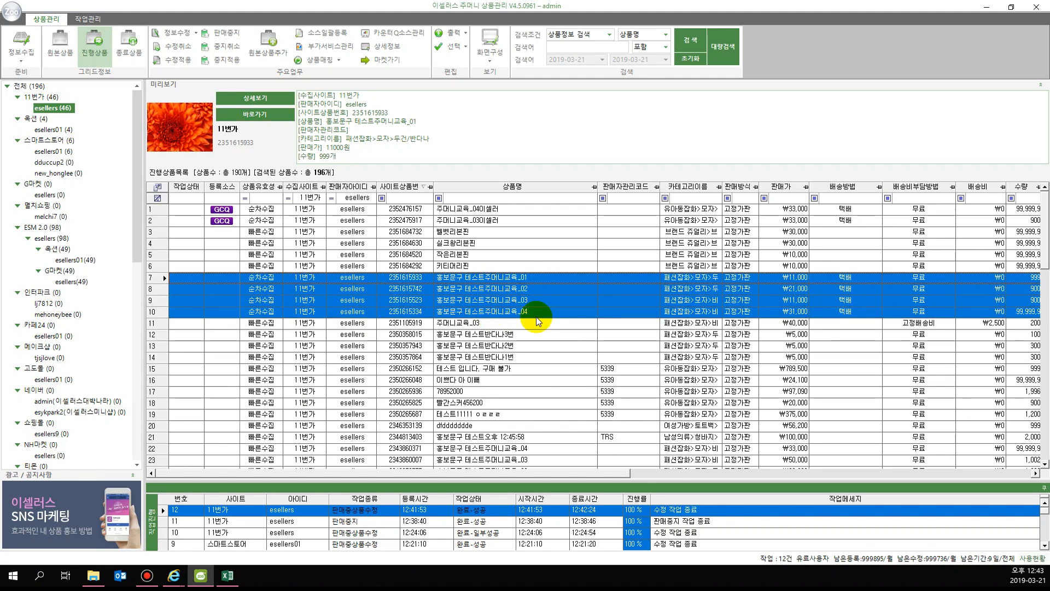
{"action": "right_click", "coordinate": [460, 294]}
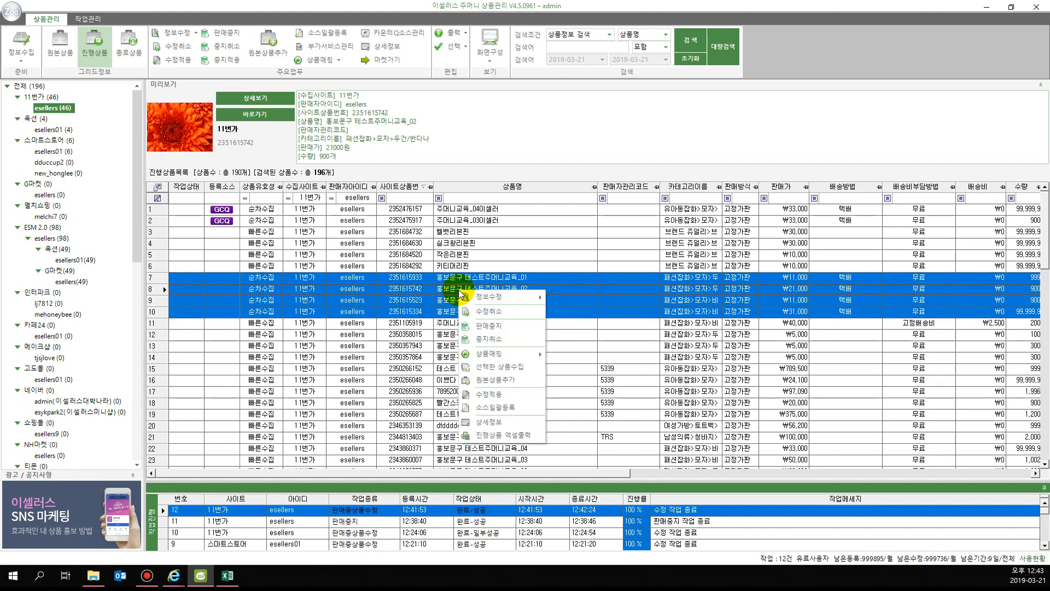
{"action": "mouse_move", "coordinate": [505, 297]}
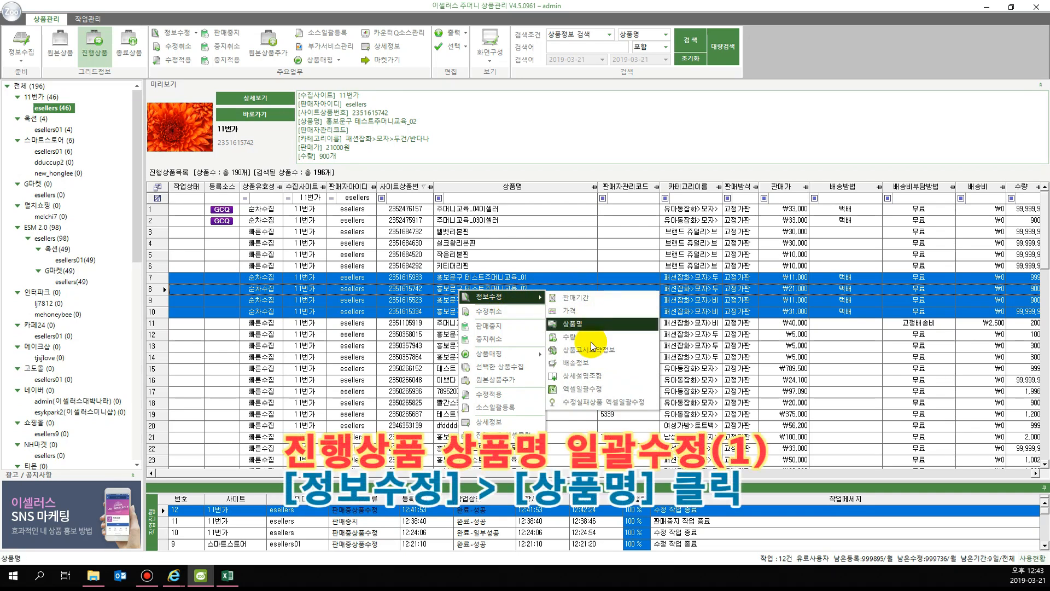
{"action": "left_click", "coordinate": [618, 328]}
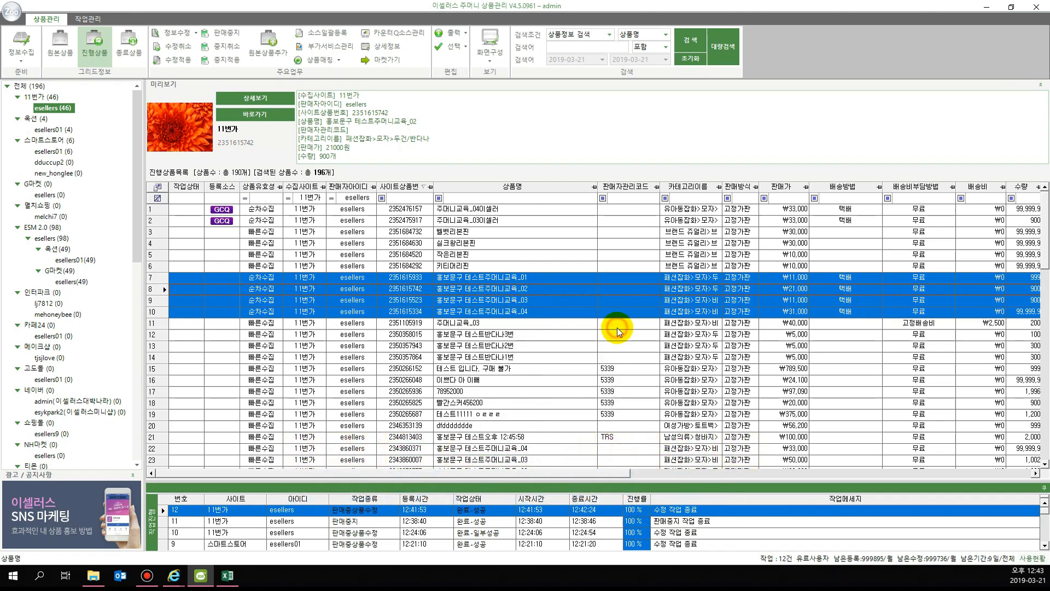
{"action": "left_click_drag", "start_coordinate": [599, 185], "coordinate": [764, 186]}
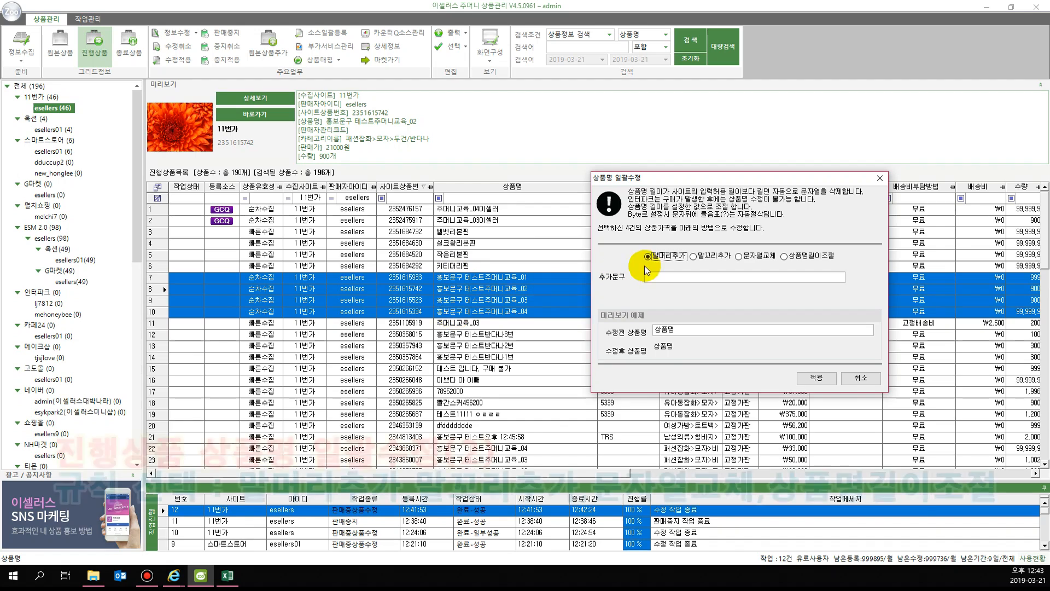
{"action": "left_click", "coordinate": [736, 178]}
{"action": "left_click_drag", "start_coordinate": [670, 192], "coordinate": [642, 201]}
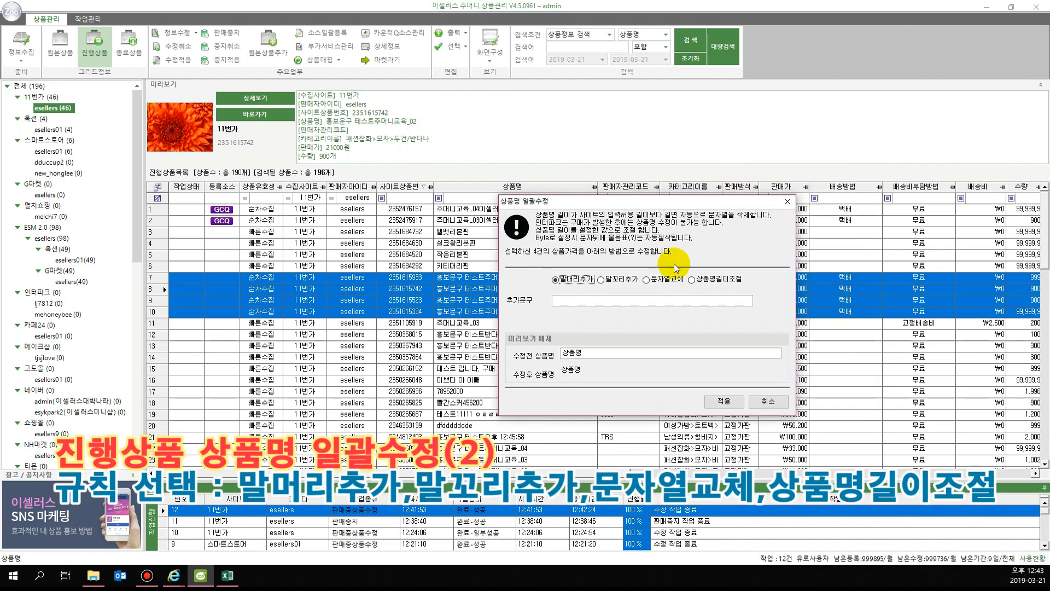
{"action": "left_click", "coordinate": [660, 280]}
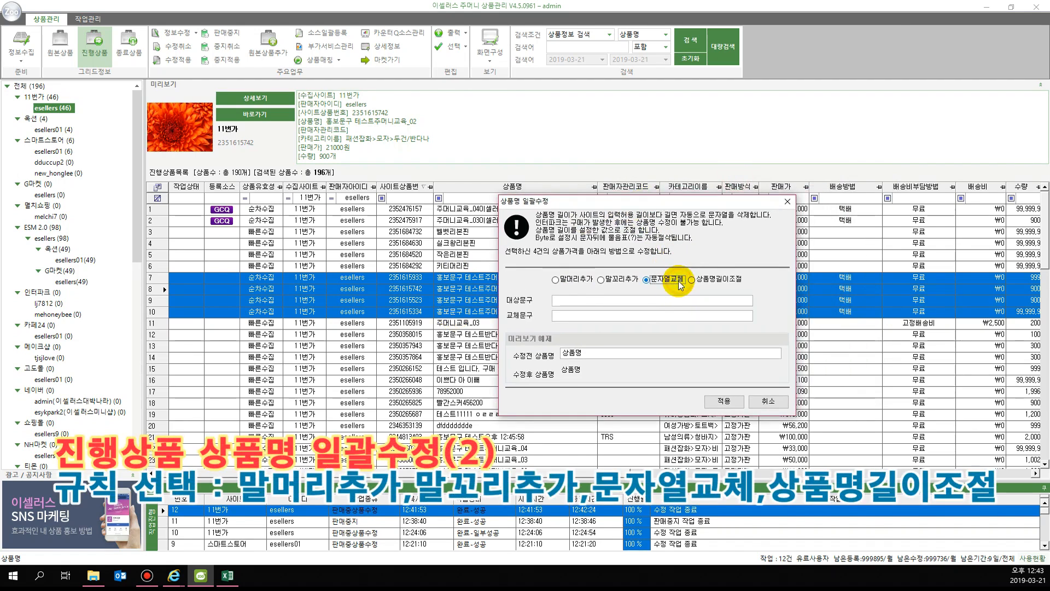
{"action": "left_click", "coordinate": [655, 298]}
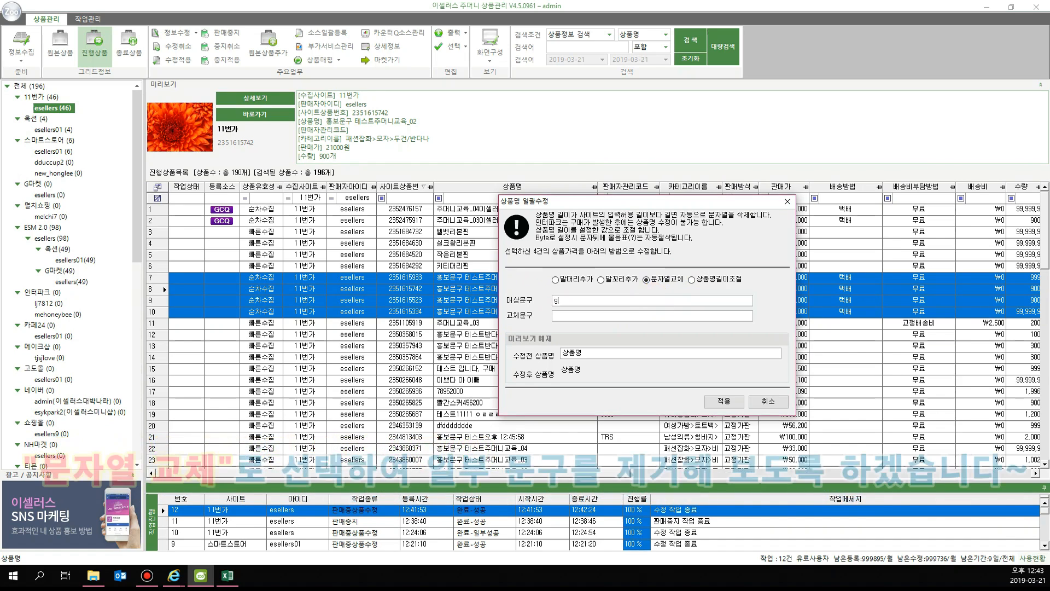
{"action": "type", "text": "ㅎ"}
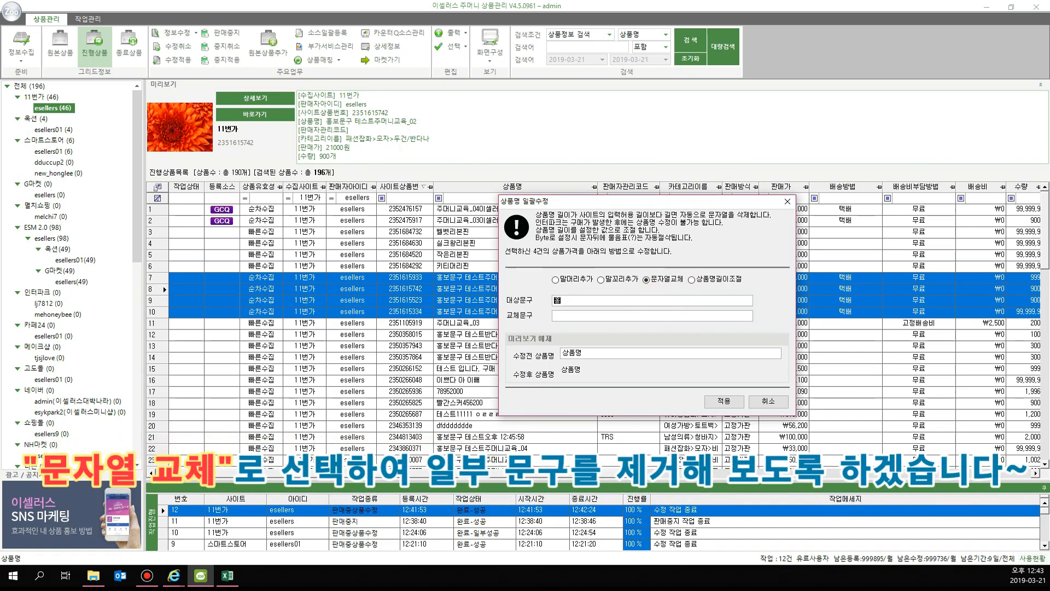
{"action": "type", "text": "보문구"}
{"action": "left_click", "coordinate": [550, 320]}
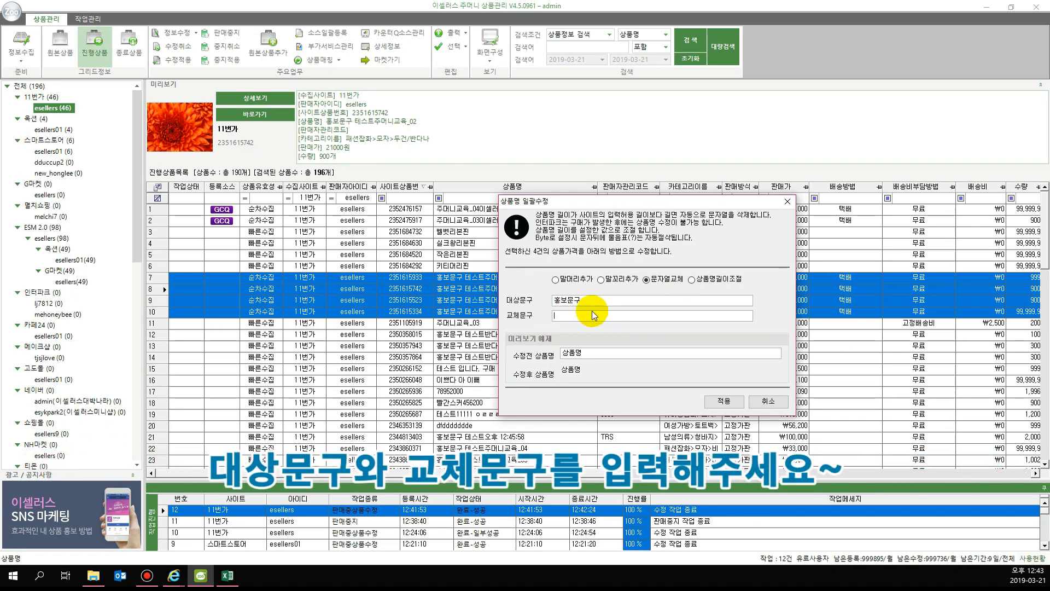
{"action": "left_click", "coordinate": [737, 403]}
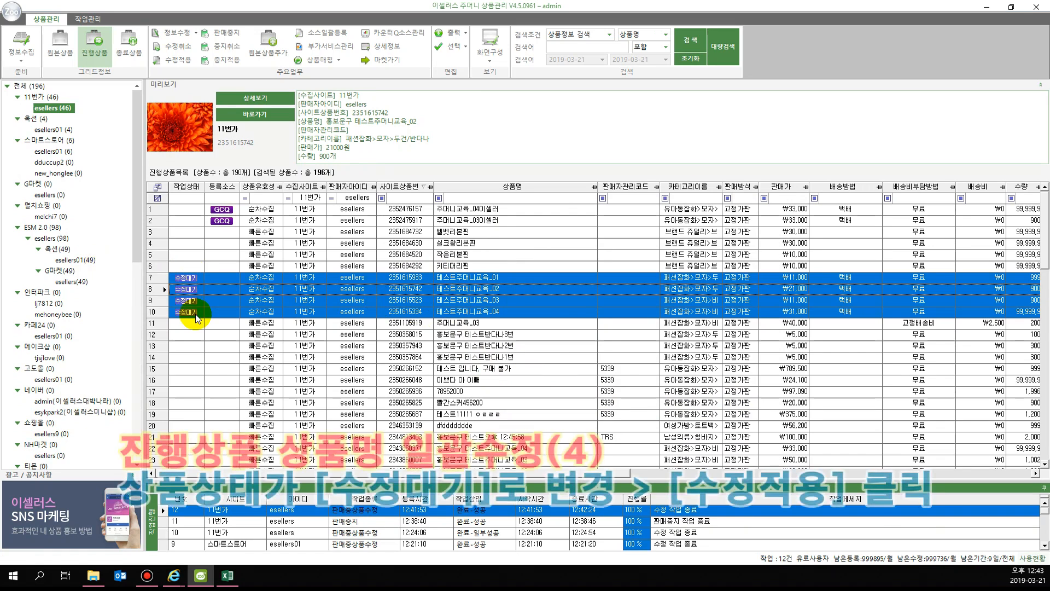
Apply the four pending product name edits to 11번가 and check their entry in the job log
{"action": "left_click", "coordinate": [175, 61]}
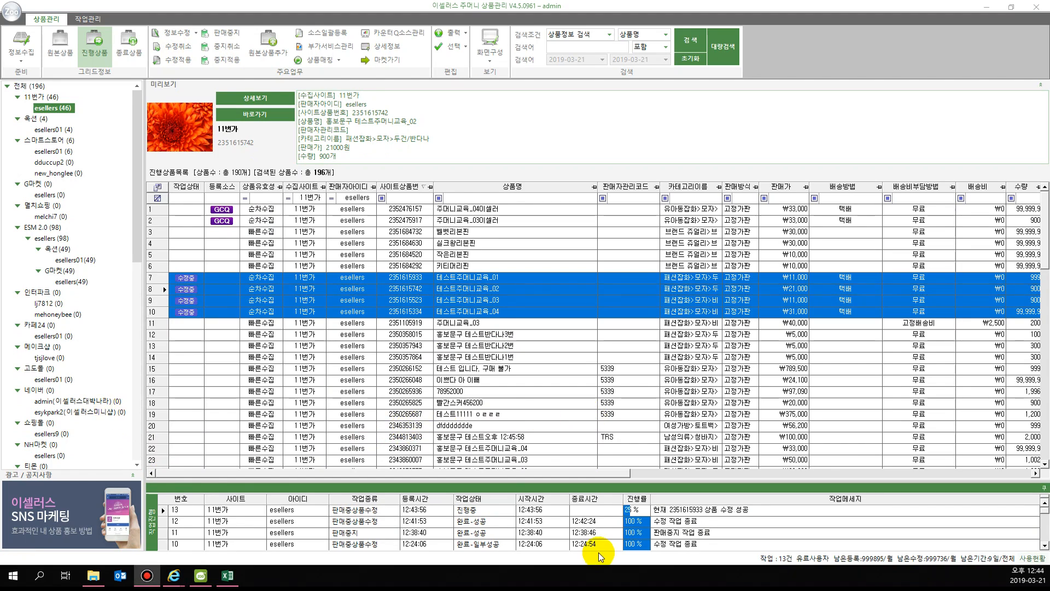
{"action": "left_click", "coordinate": [612, 509]}
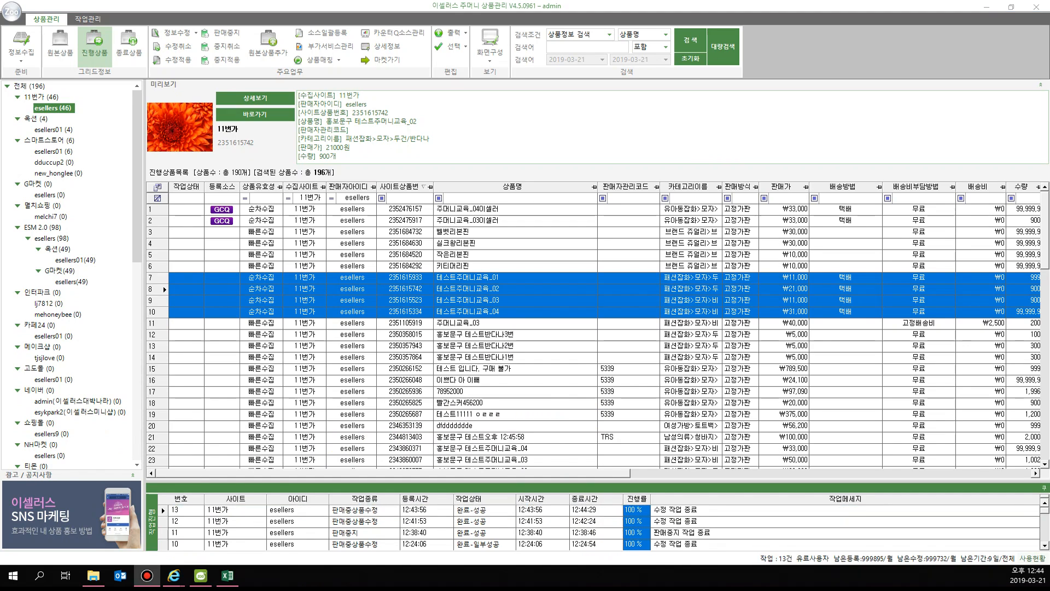
{"action": "left_click", "coordinate": [651, 512]}
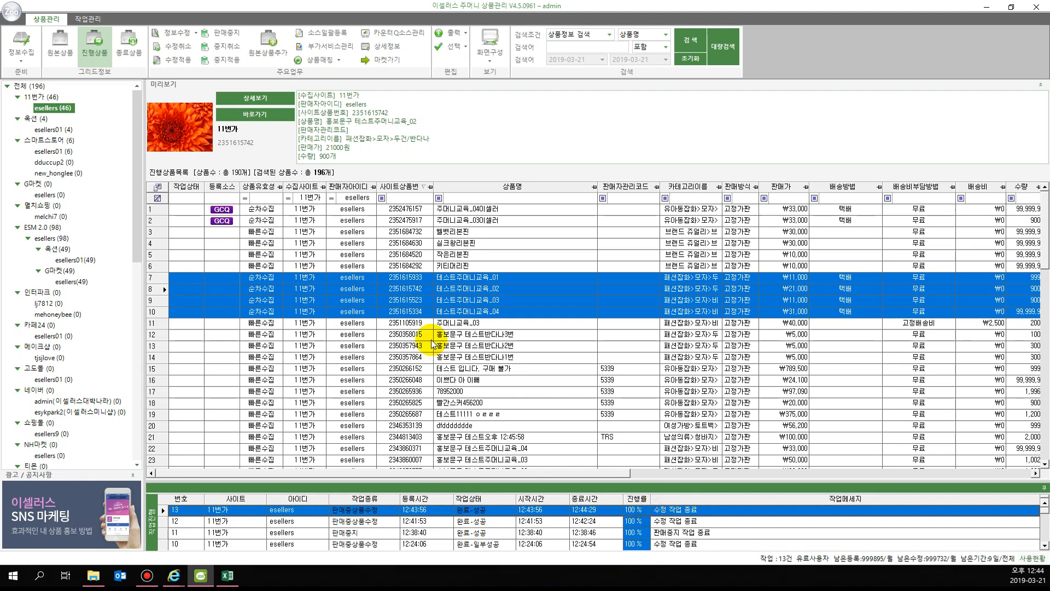
Open the bulk delivery information edit for the four products 테스트주머니교육_01 to _04, review its settings and close it without changes
{"action": "right_click", "coordinate": [430, 279]}
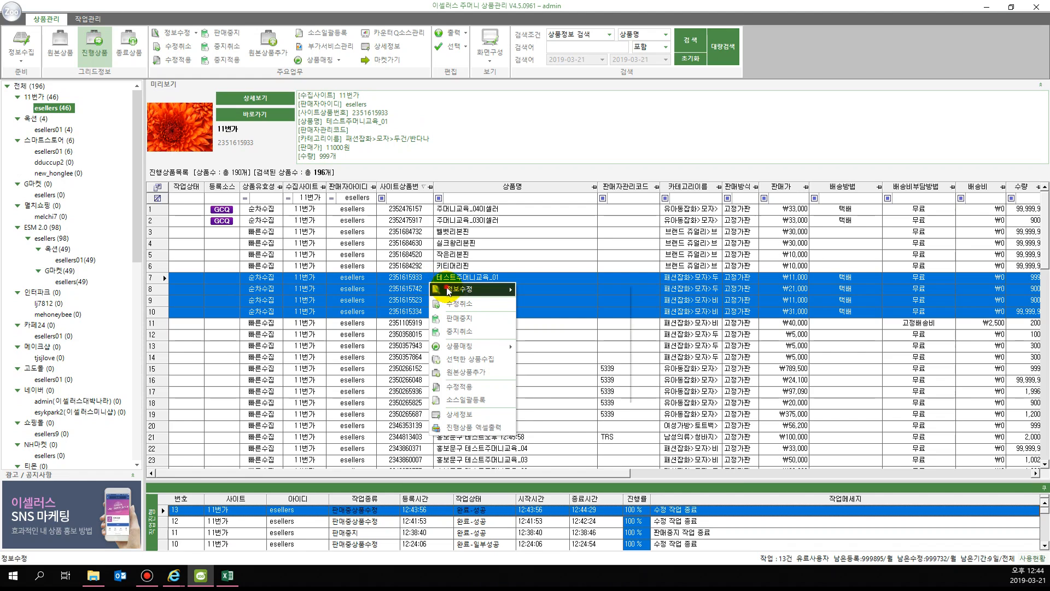
{"action": "mouse_move", "coordinate": [447, 290]}
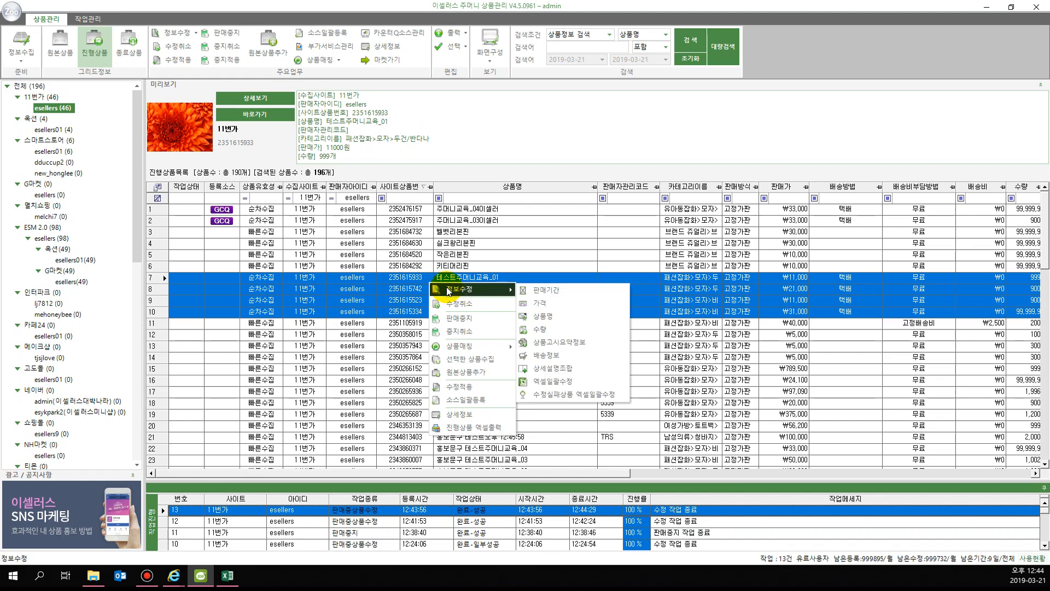
{"action": "left_click", "coordinate": [613, 359]}
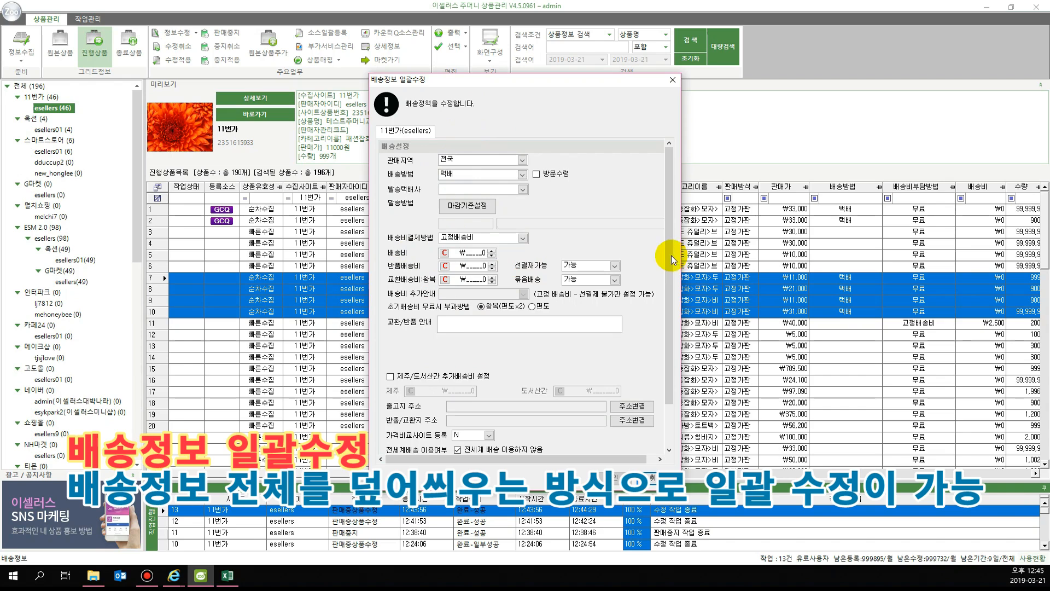
{"action": "left_click_drag", "start_coordinate": [672, 258], "coordinate": [675, 316]}
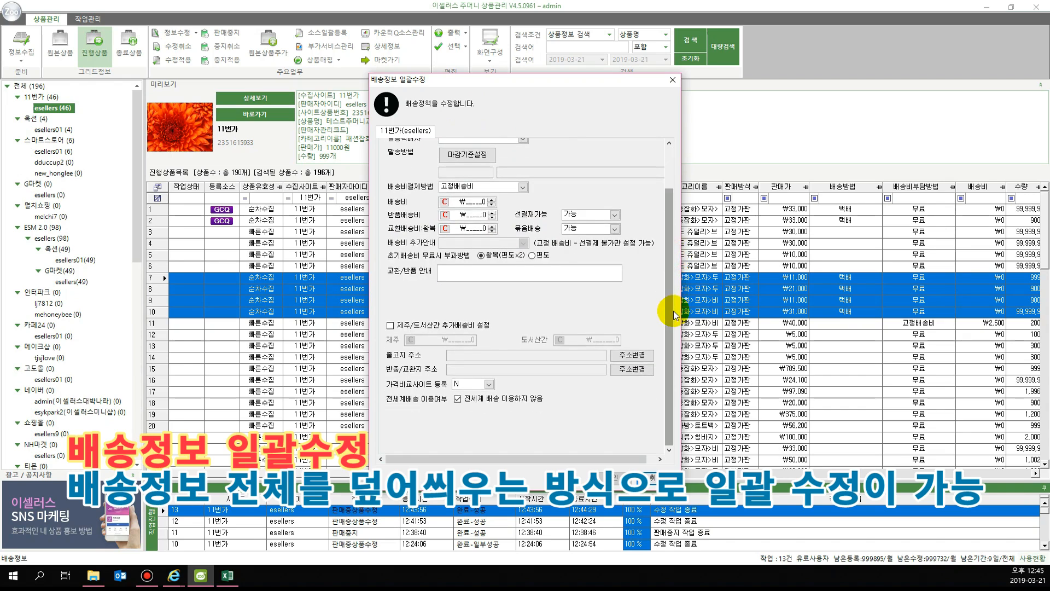
{"action": "left_click_drag", "start_coordinate": [677, 311], "coordinate": [667, 250]}
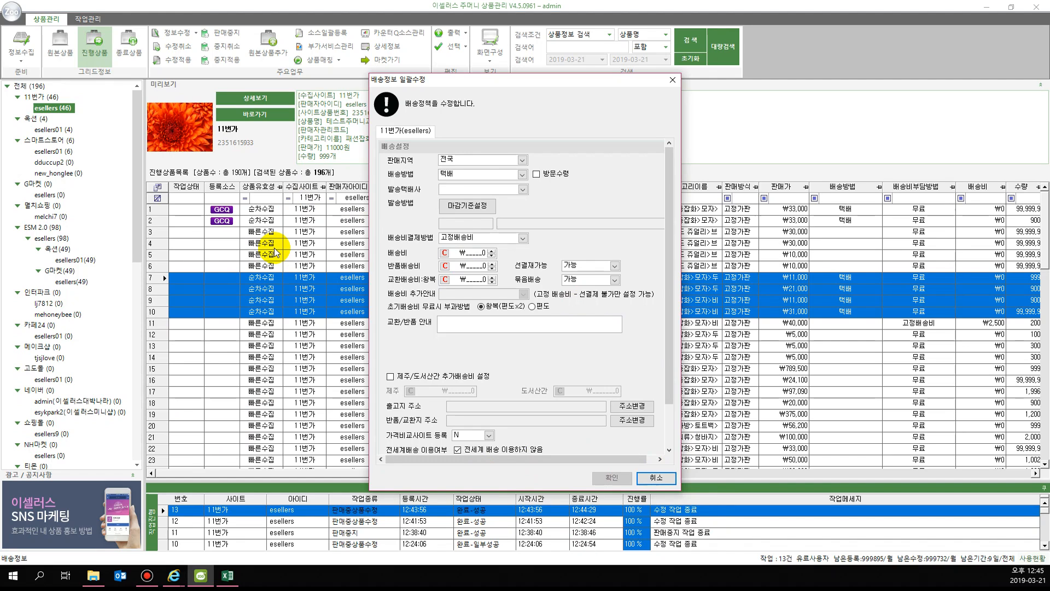
{"action": "left_click", "coordinate": [672, 80]}
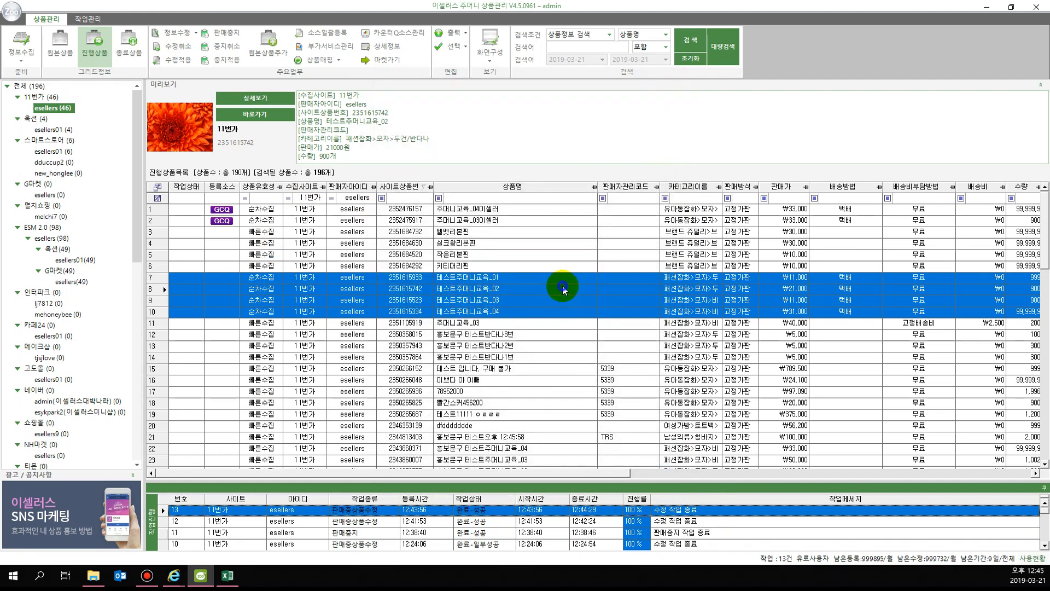
Open 상세설명조합 for the four products and enable 상세설명 조합하기 with 머릿글 & 꼬리글 추가 and the 상세설명 머릿말 text
{"action": "right_click", "coordinate": [564, 287]}
{"action": "mouse_move", "coordinate": [601, 296]}
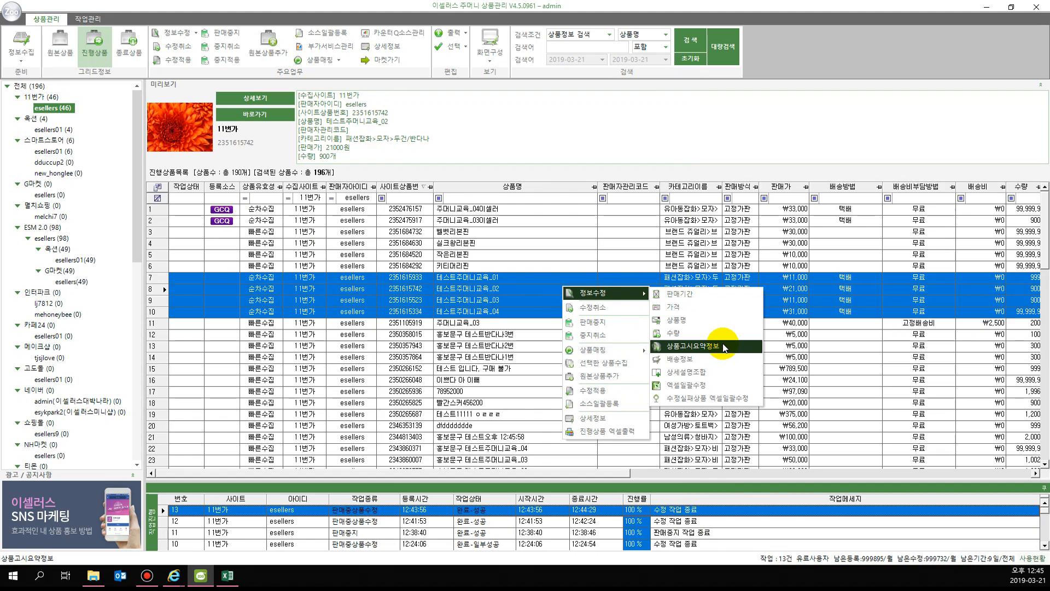
{"action": "left_click", "coordinate": [735, 374]}
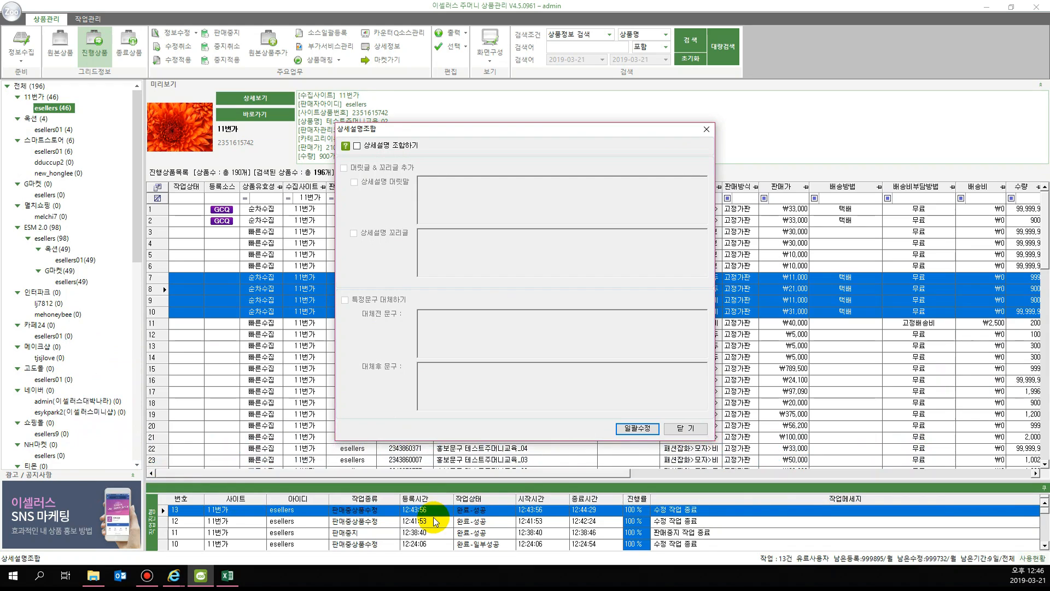
{"action": "left_click", "coordinate": [393, 145]}
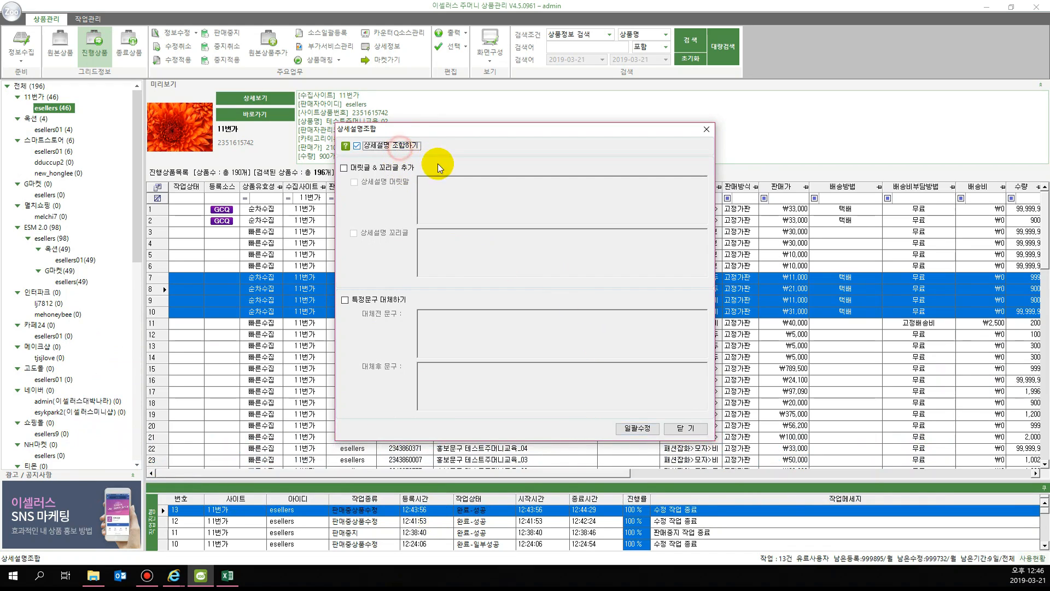
{"action": "left_click", "coordinate": [363, 169]}
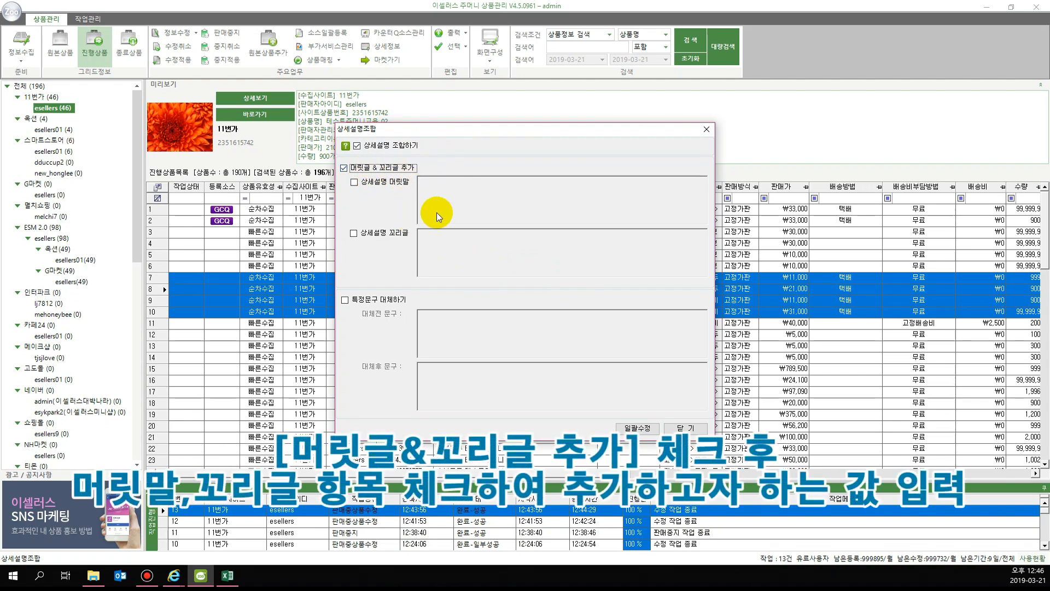
{"action": "left_click", "coordinate": [384, 183]}
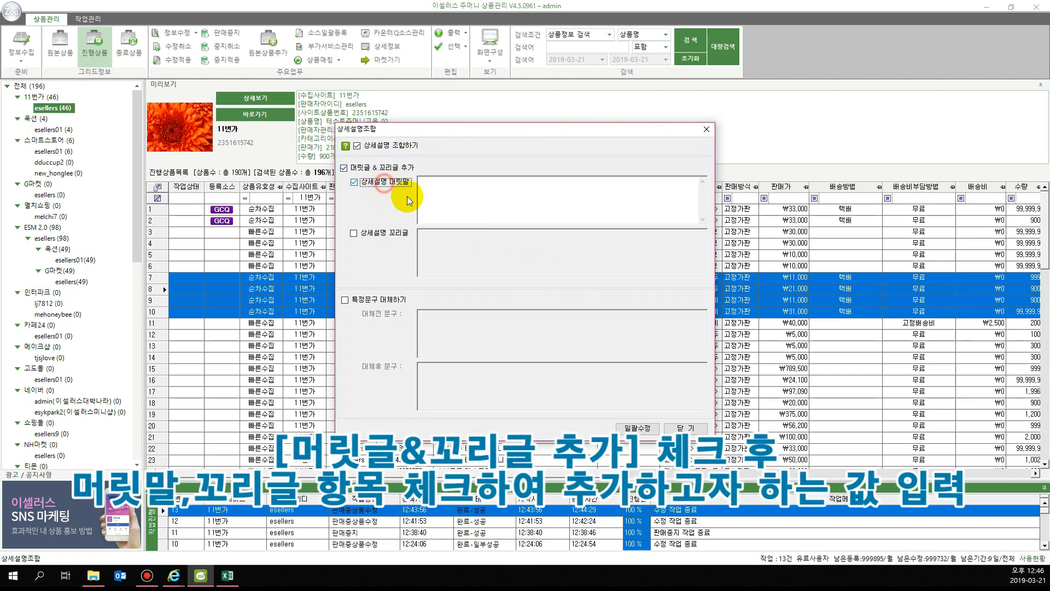
{"action": "left_click", "coordinate": [462, 202]}
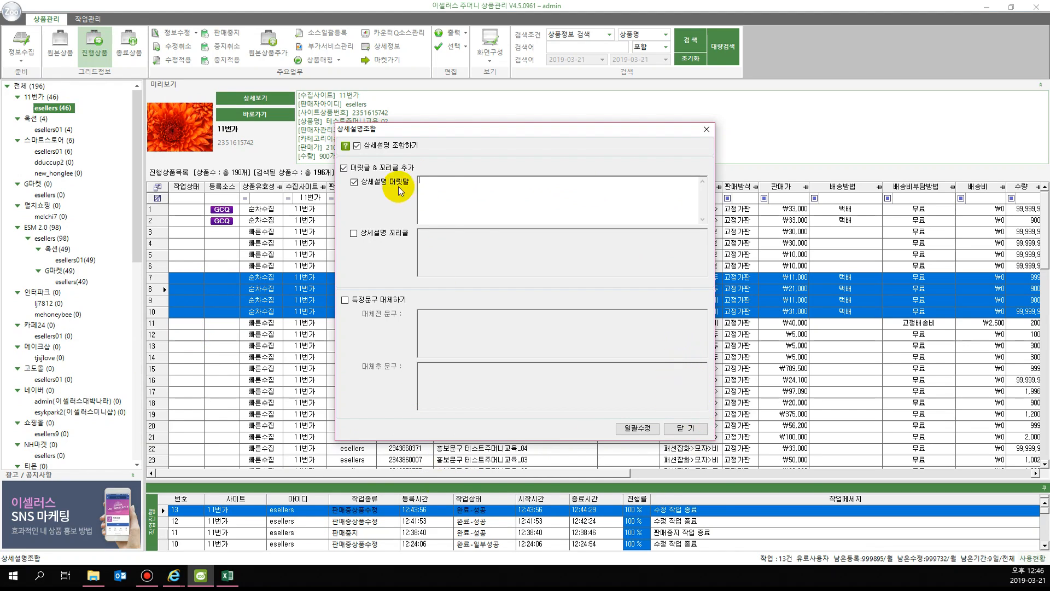
Switch the description combination from 머릿글 & 꼬리글 추가 to 특정문구 대체하기, look at its before and after text fields, and close without applying
{"action": "left_click", "coordinate": [377, 167]}
{"action": "left_click", "coordinate": [344, 299]}
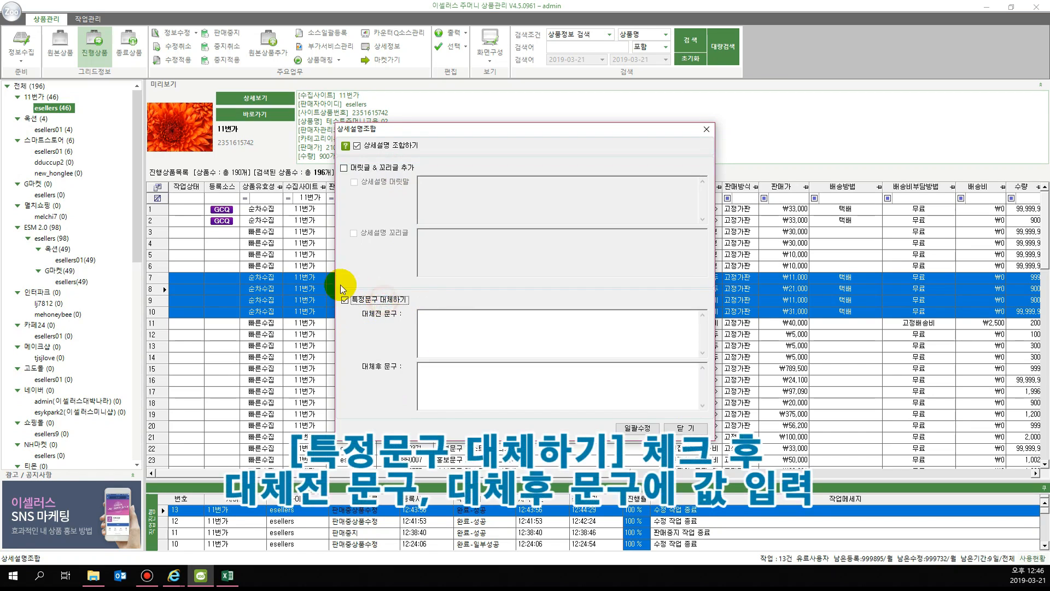
{"action": "left_click", "coordinate": [445, 333]}
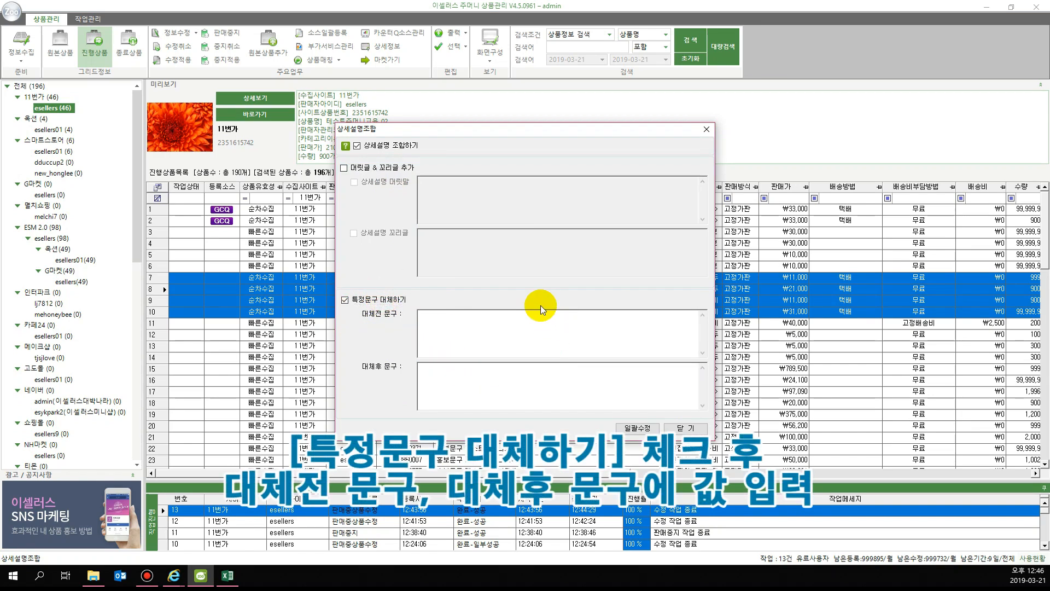
{"action": "left_click", "coordinate": [484, 384]}
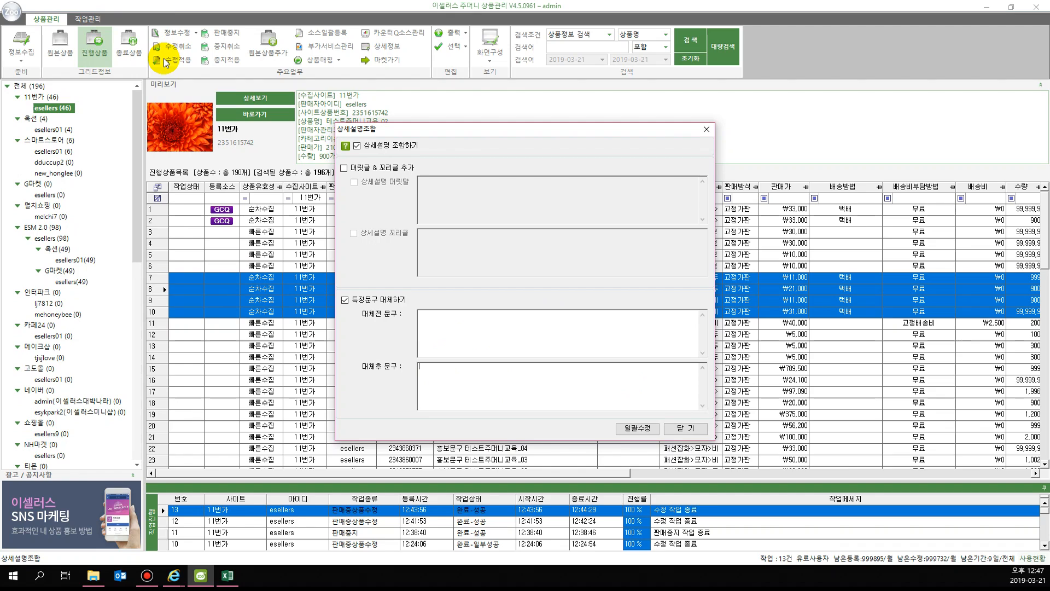
{"action": "left_click", "coordinate": [709, 128]}
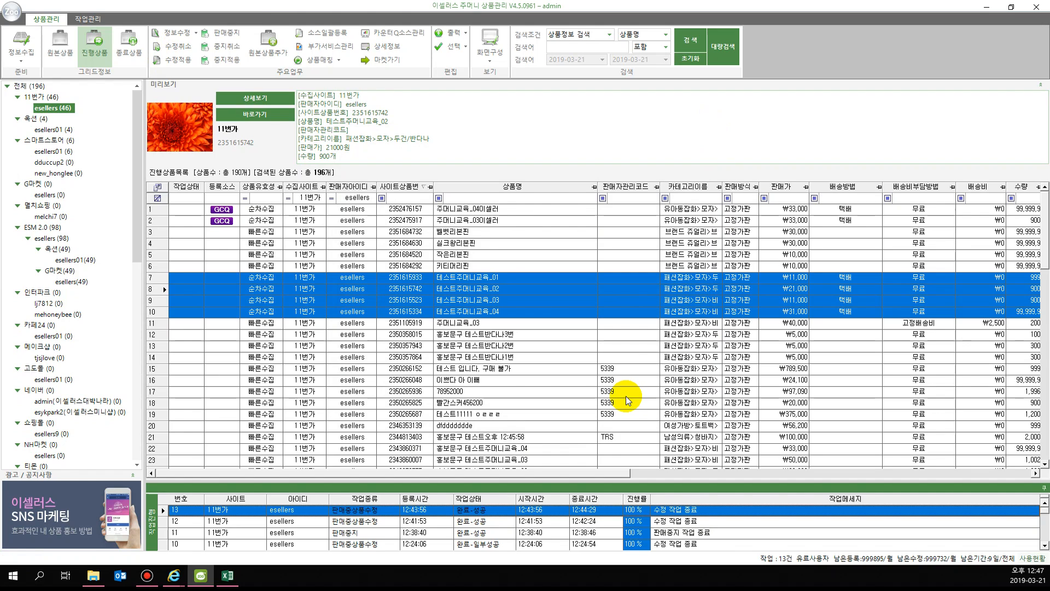
Reselect the four products 테스트주머니교육_01 to _04 and bring up their 정보수정 options
{"action": "right_click", "coordinate": [562, 293]}
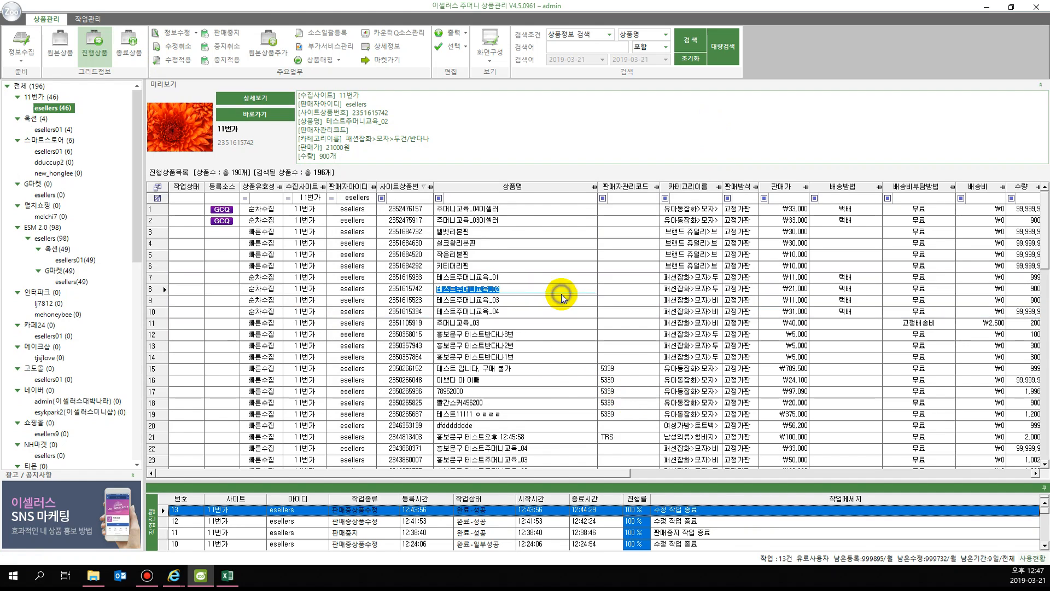
{"action": "left_click_drag", "start_coordinate": [487, 311], "coordinate": [488, 280]}
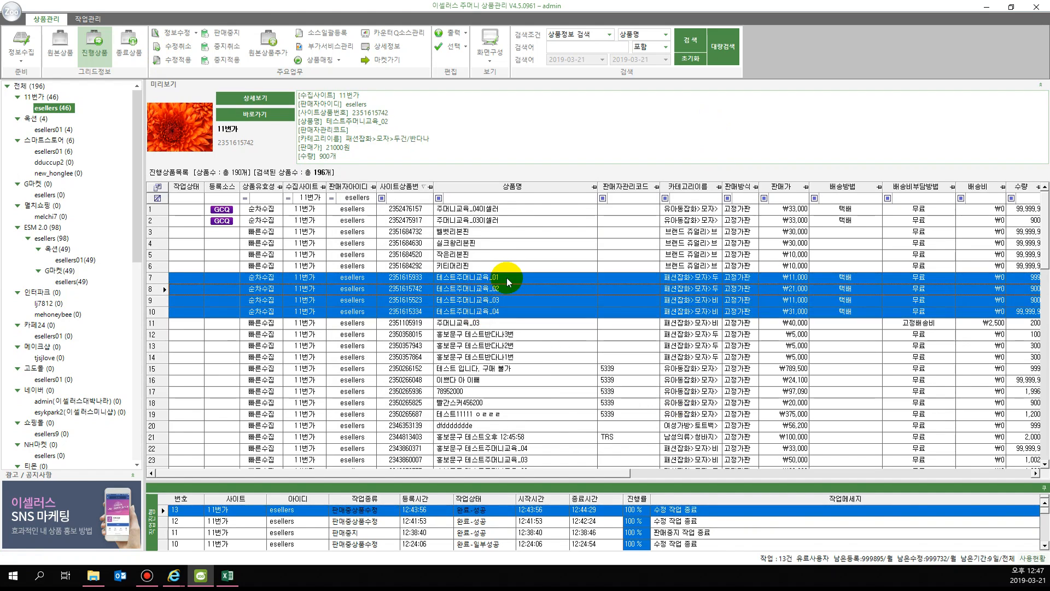
{"action": "right_click", "coordinate": [507, 277]}
{"action": "mouse_move", "coordinate": [524, 285]}
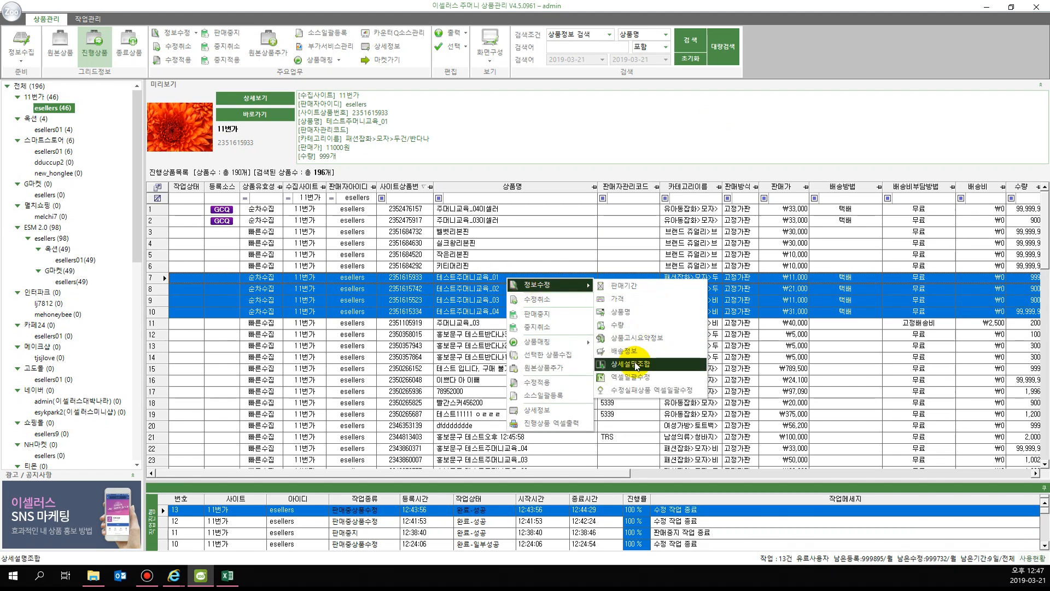